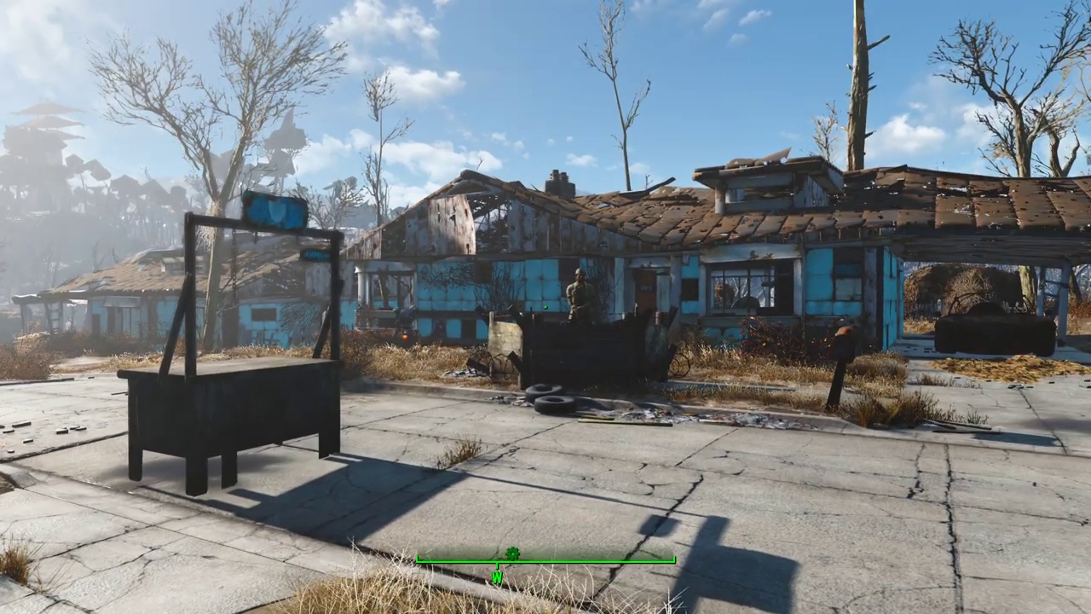
Enter build mode and position the view on the vendor stall area by the road
{"action": "key", "text": "v"}
{"action": "key", "text": "Tab"}
{"action": "key", "text": "w"}
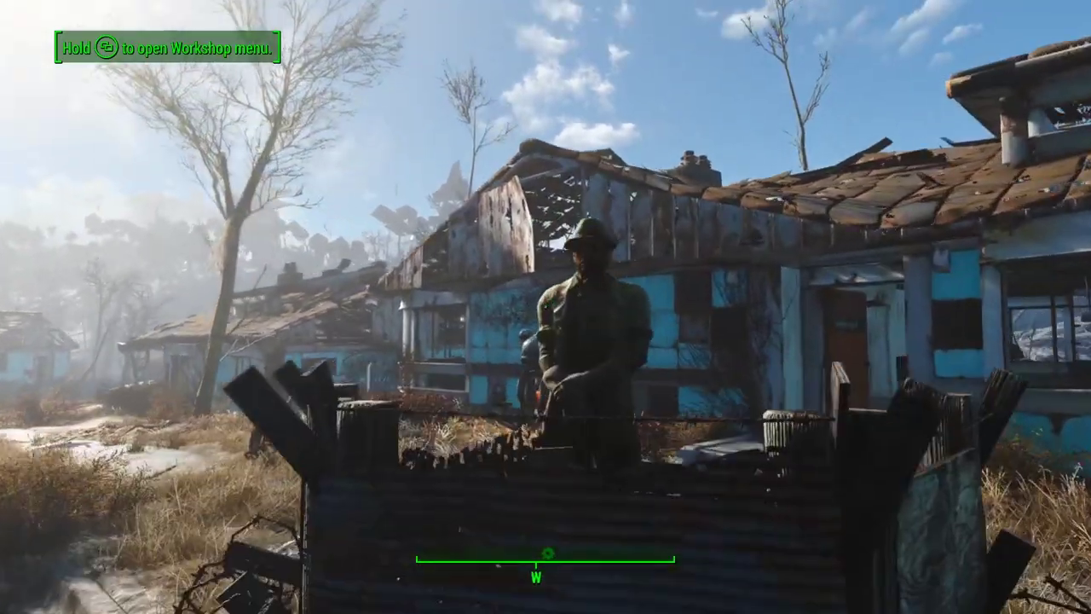
{"action": "key", "text": "a"}
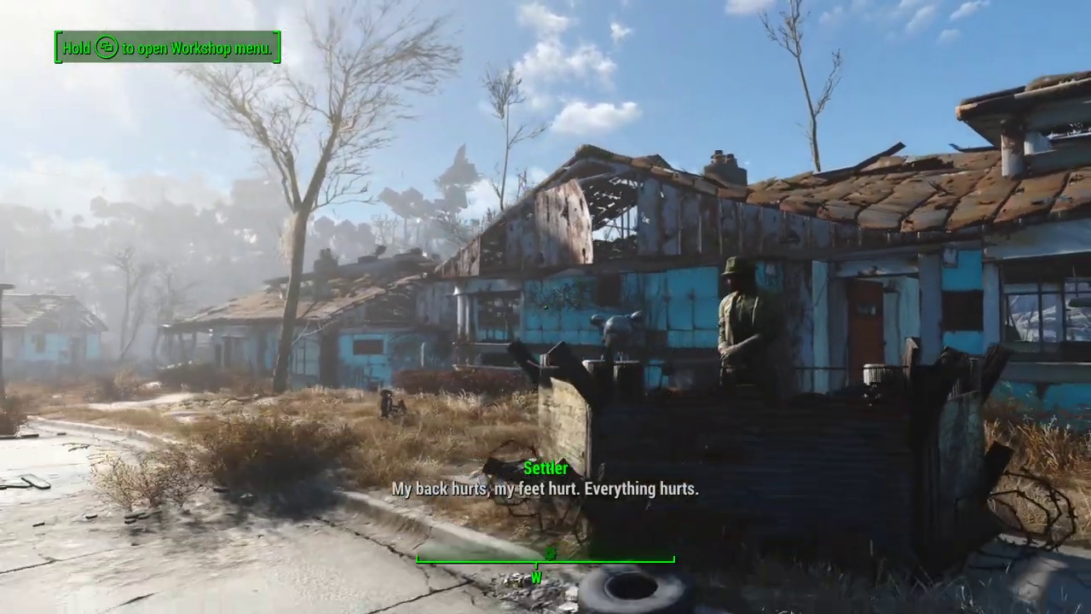
{"action": "key", "text": "s"}
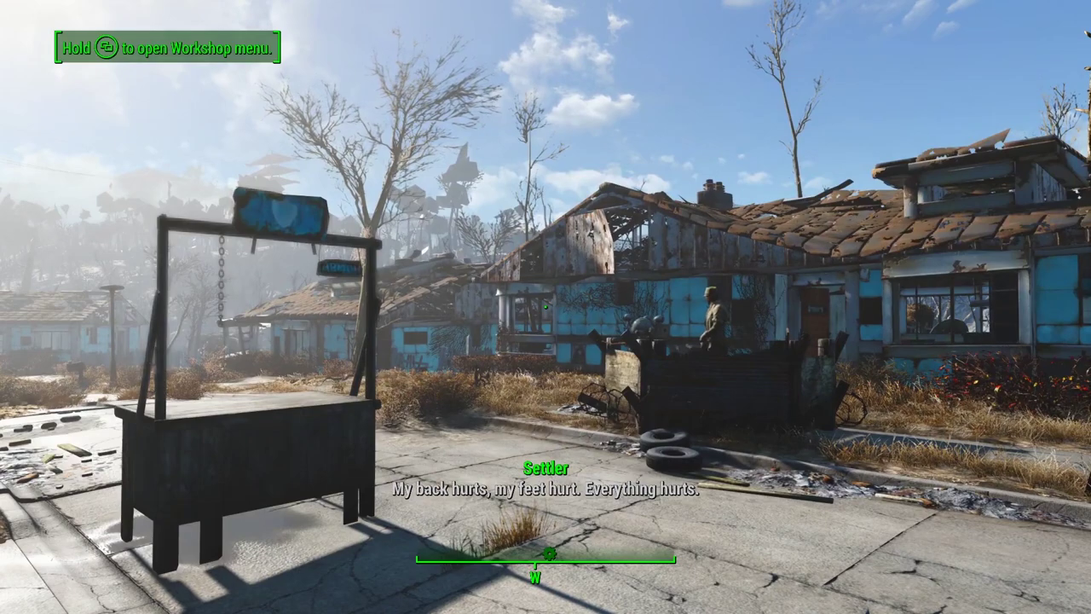
{"action": "key", "text": "v"}
{"action": "key", "text": "a"}
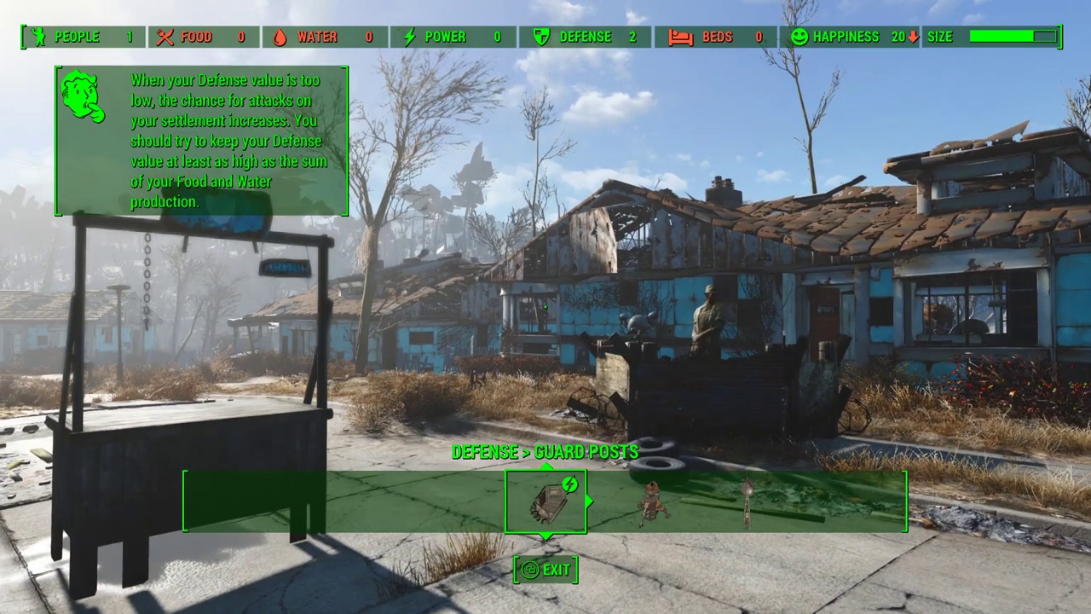
{"action": "key", "text": "a"}
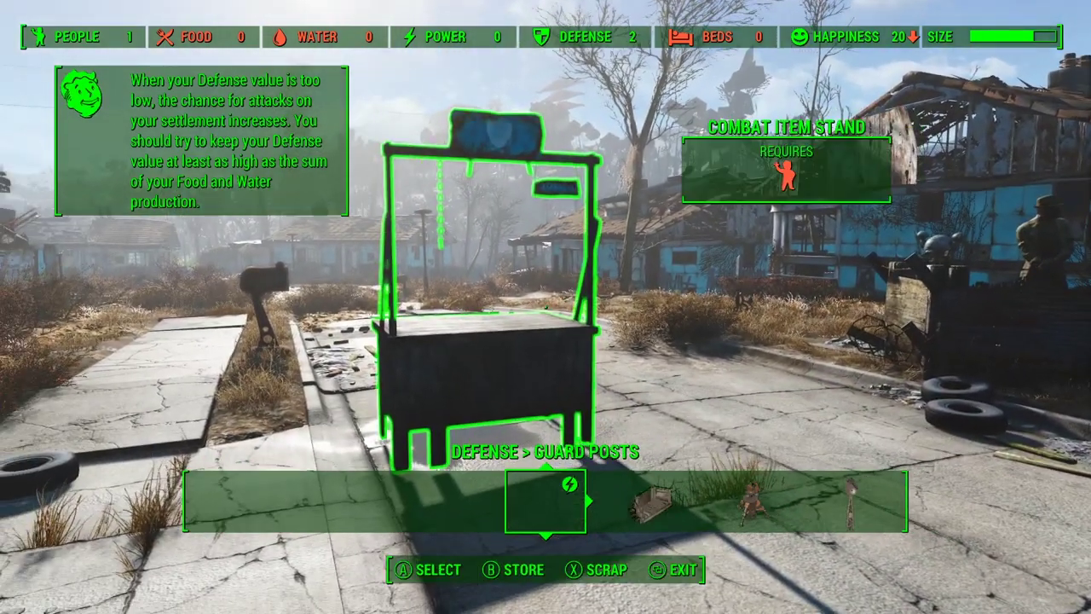
{"action": "key", "text": "d"}
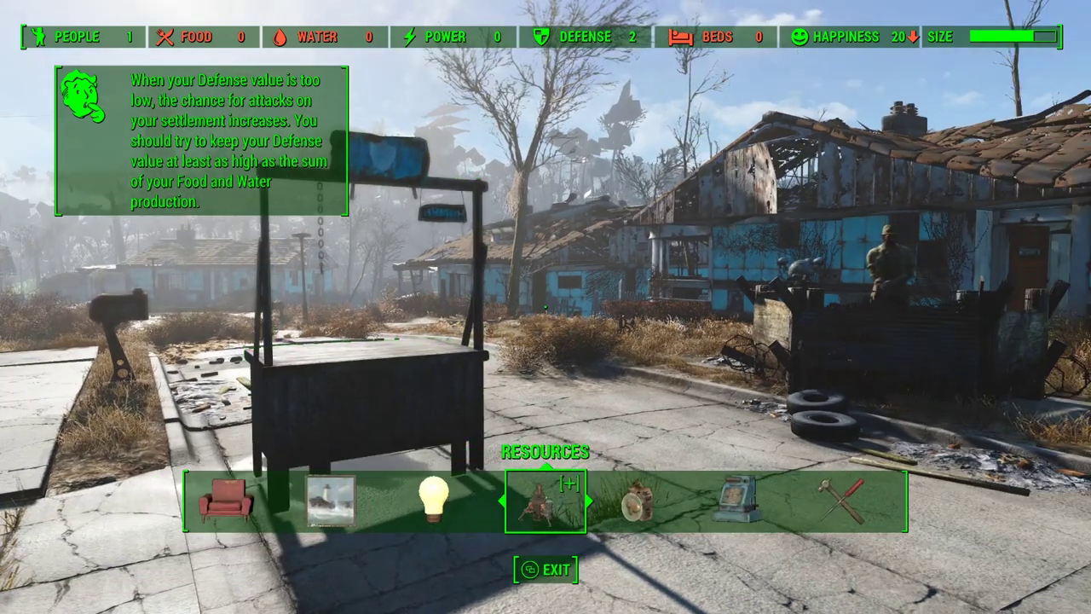
In Stores > Armor, preview the armor shops and assign the settler to the armor stall
{"action": "key", "text": "e"}
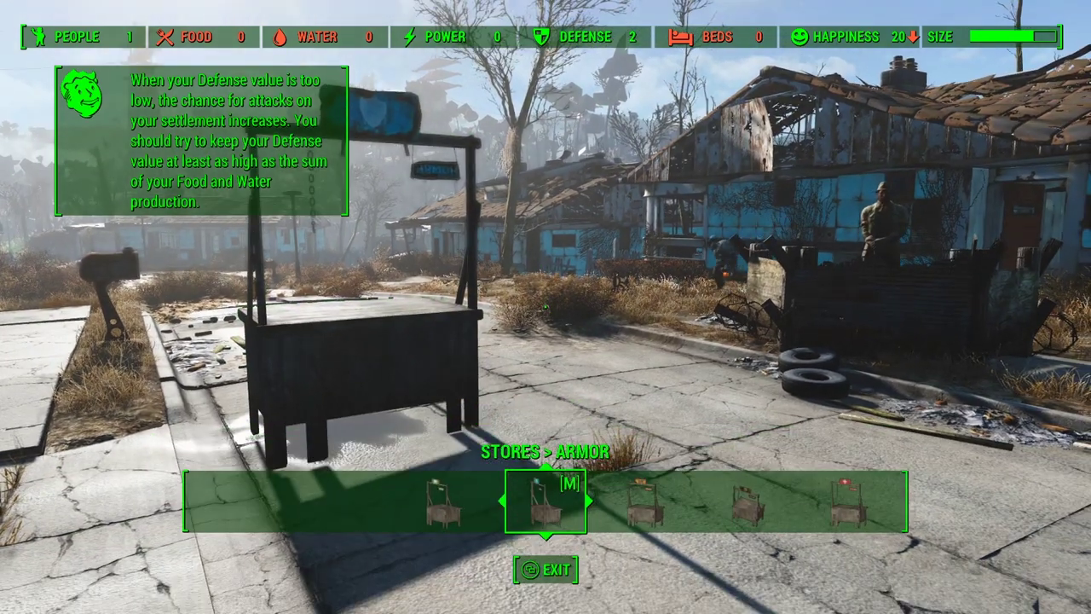
{"action": "key", "text": "e"}
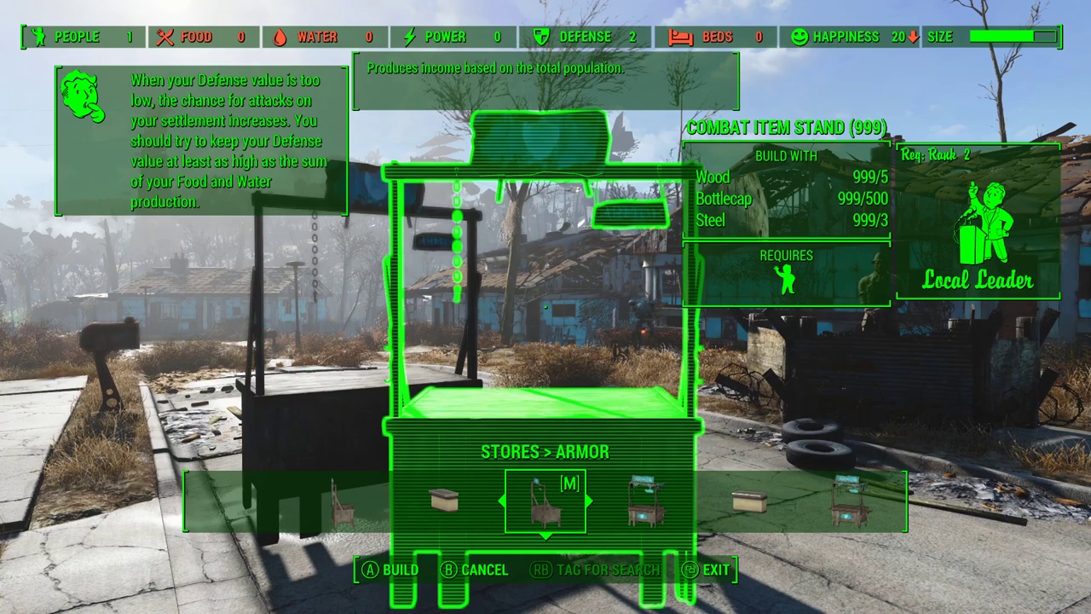
{"action": "key", "text": "Right"}
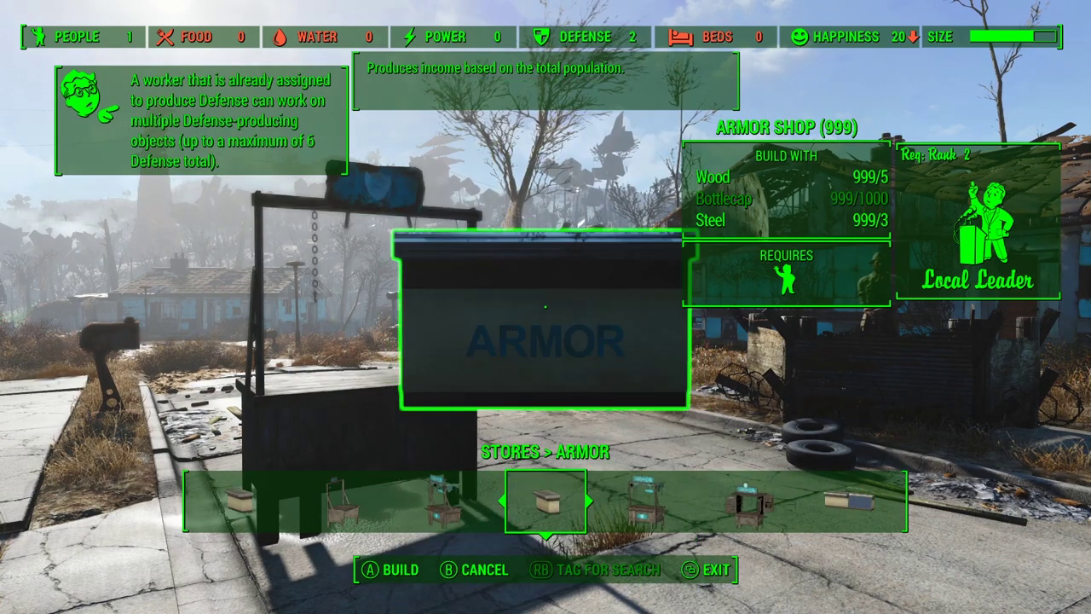
{"action": "key", "text": "Right"}
{"action": "key", "text": "Right"}
{"action": "key", "text": "Right"}
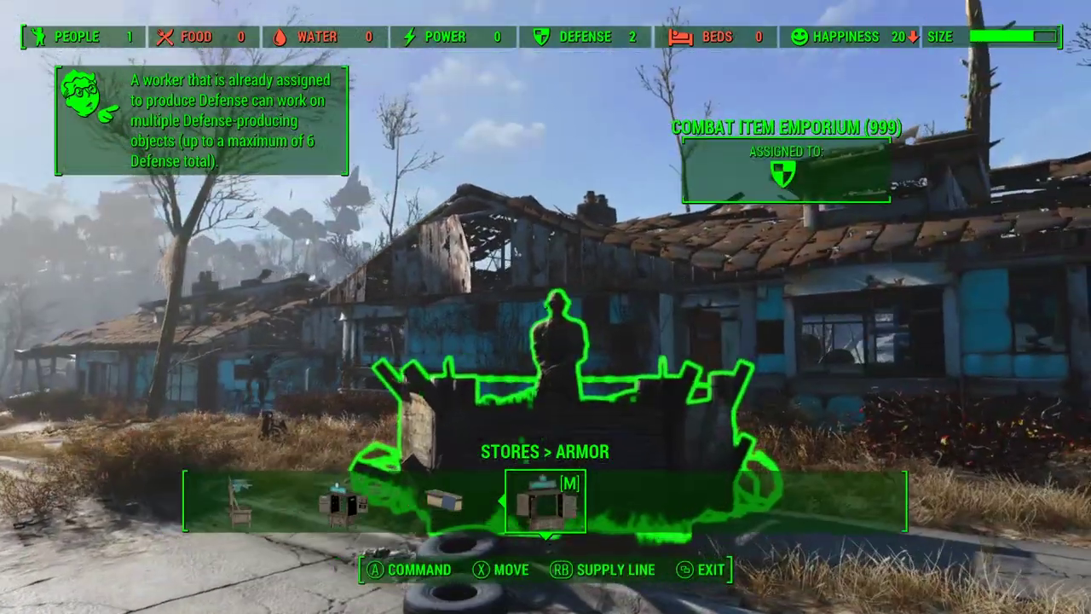
{"action": "key", "text": "e"}
{"action": "key", "text": "e"}
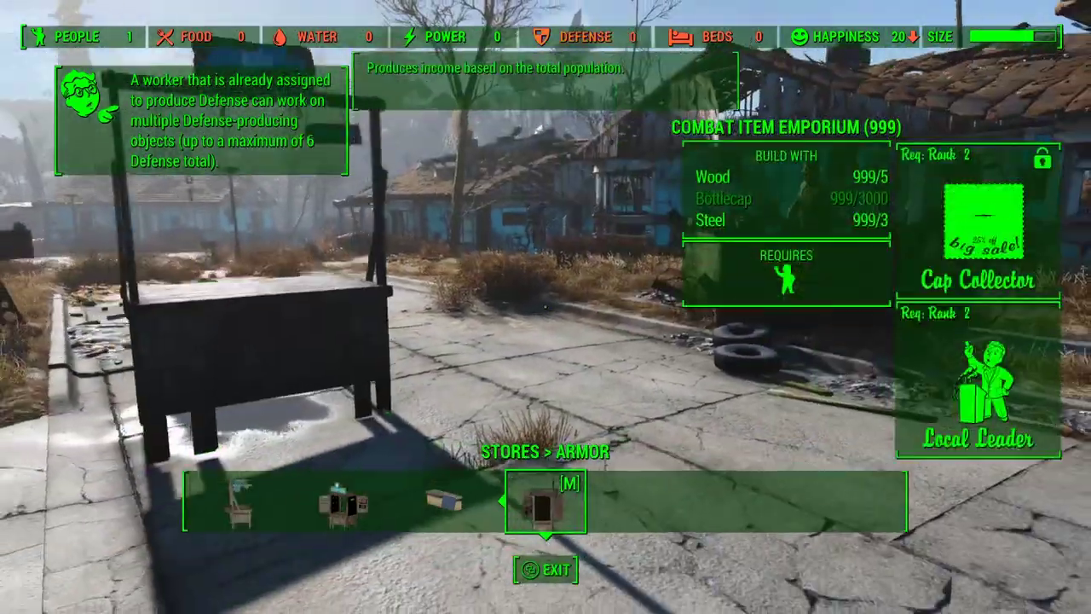
{"action": "key", "text": "Tab"}
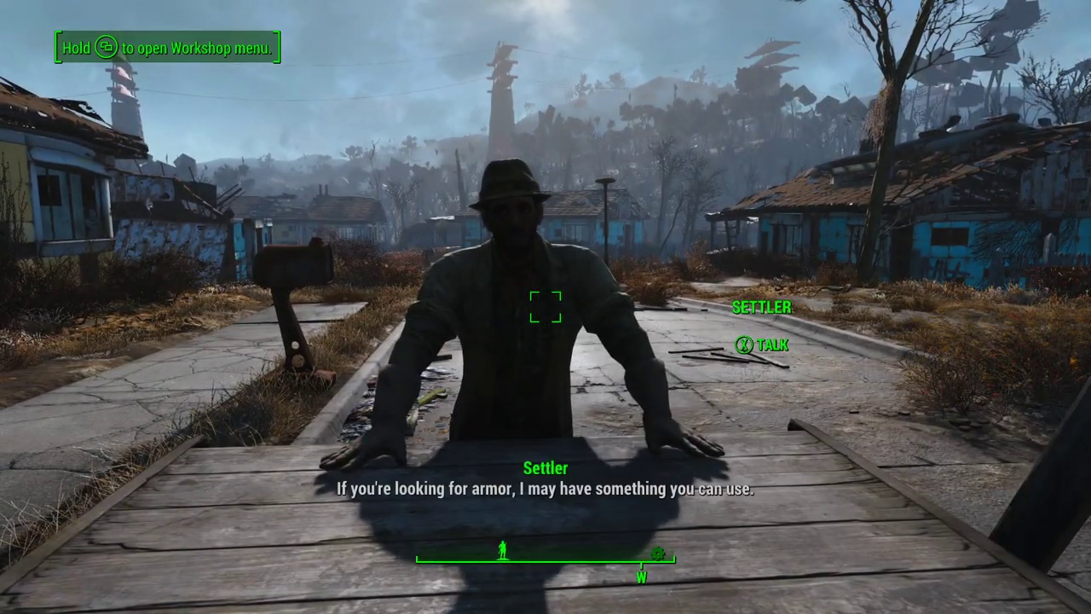
{"action": "key", "text": "e"}
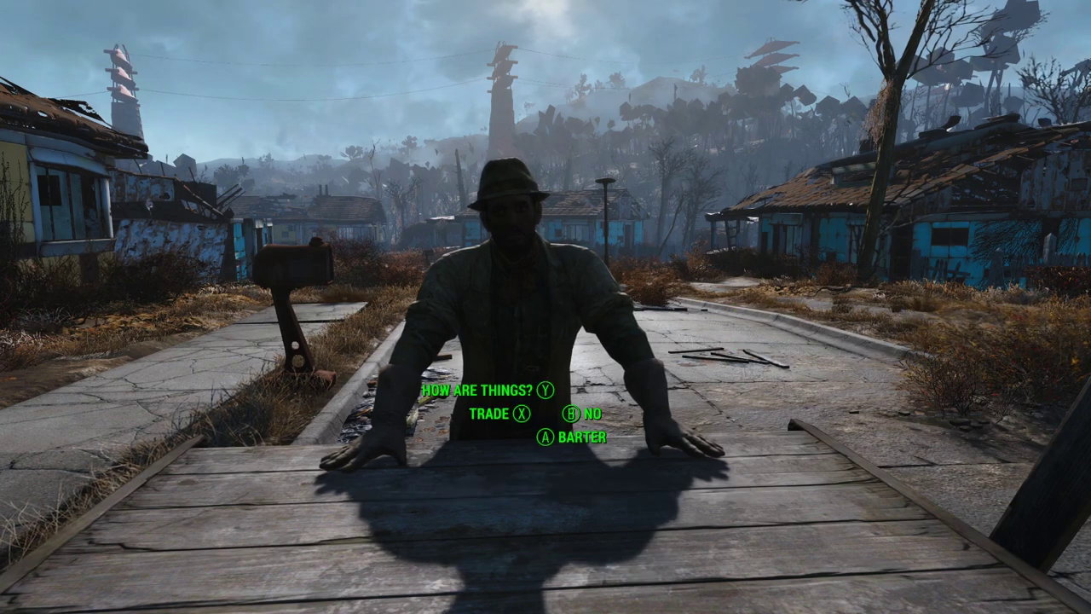
{"action": "key", "text": "s"}
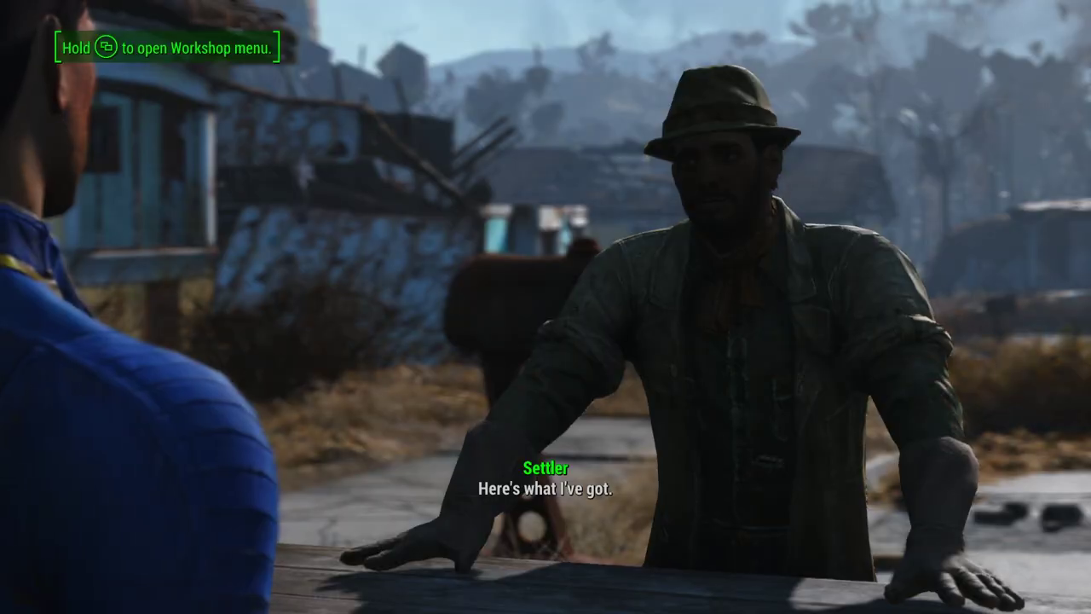
{"action": "key", "text": "Down"}
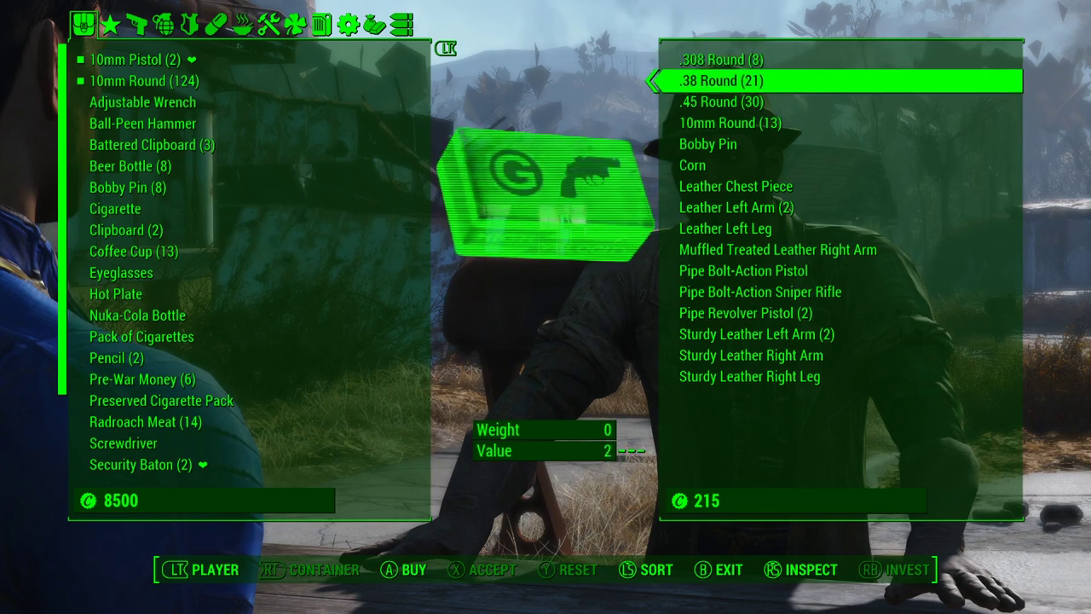
{"action": "key", "text": "Down"}
{"action": "key", "text": "Down"}
{"action": "key", "text": "Down"}
{"action": "key", "text": "Down"}
{"action": "key", "text": "Down"}
{"action": "key", "text": "Down"}
{"action": "key", "text": "Down"}
{"action": "key", "text": "Down"}
{"action": "key", "text": "Down"}
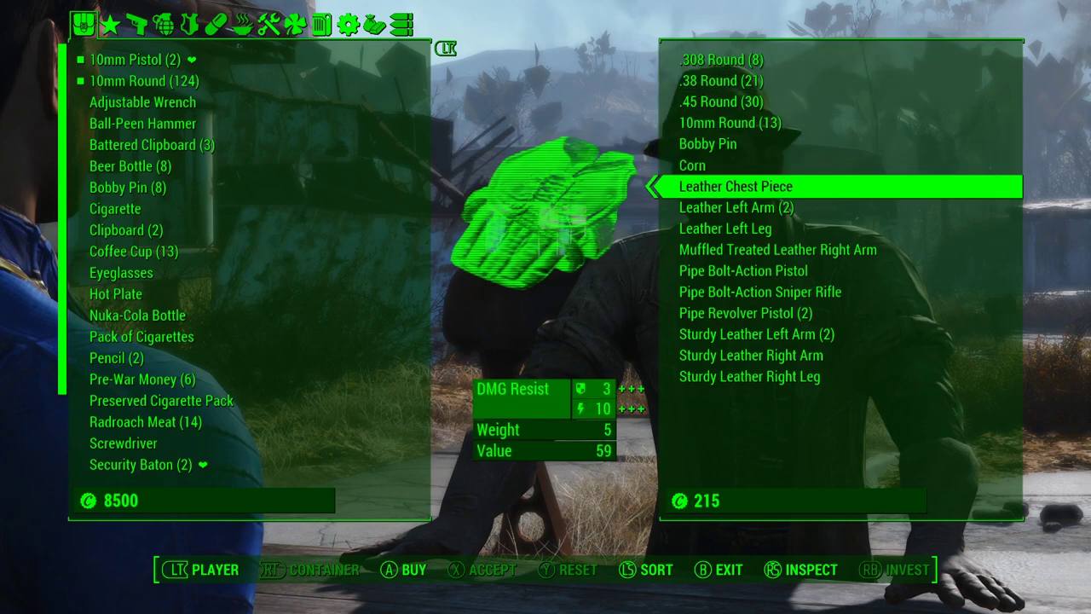
{"action": "key", "text": "Down"}
{"action": "key", "text": "Down"}
{"action": "key", "text": "Down"}
{"action": "key", "text": "Down"}
{"action": "key", "text": "Down"}
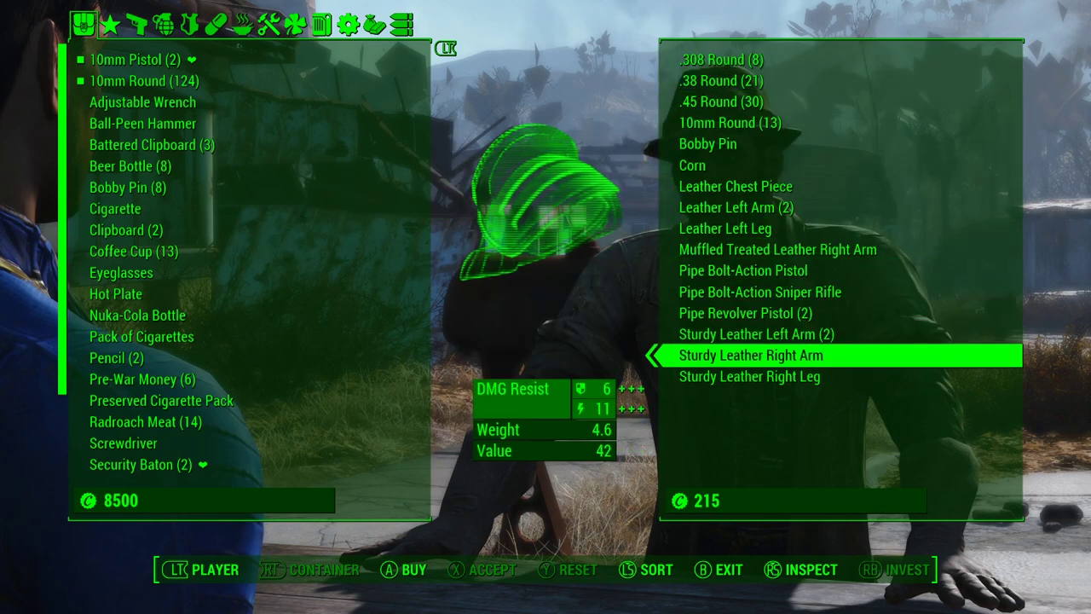
{"action": "key", "text": "Up"}
{"action": "key", "text": "Up"}
{"action": "key", "text": "Up"}
{"action": "key", "text": "Up"}
{"action": "key", "text": "Up"}
{"action": "key", "text": "Up"}
{"action": "key", "text": "Up"}
{"action": "key", "text": "Up"}
{"action": "key", "text": "Up"}
{"action": "key", "text": "Up"}
{"action": "key", "text": "Up"}
{"action": "key", "text": "Up"}
{"action": "key", "text": "Up"}
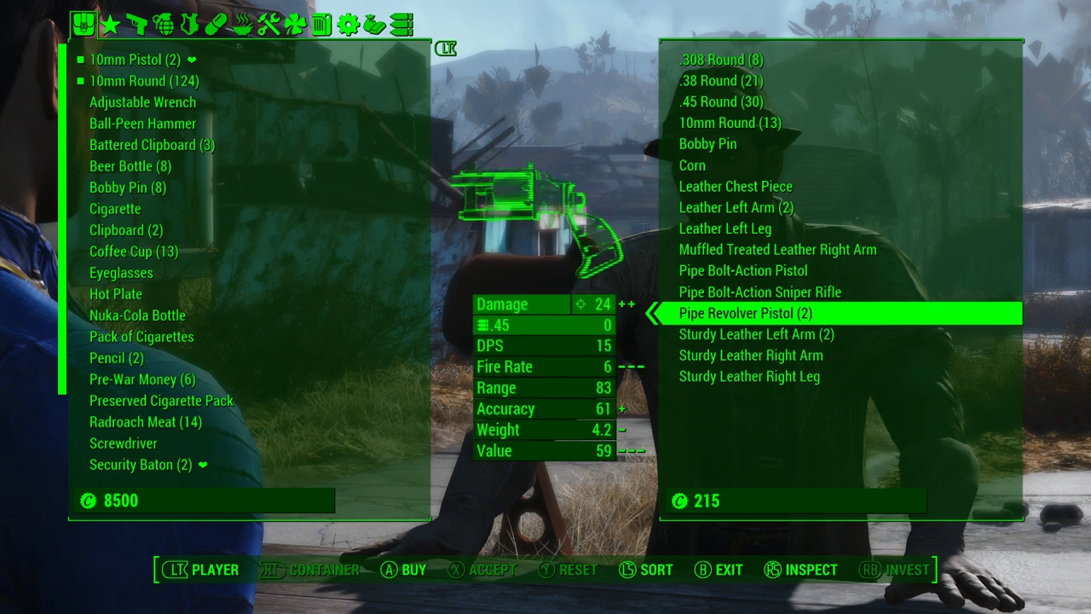
{"action": "key", "text": "Up"}
{"action": "key", "text": "Up"}
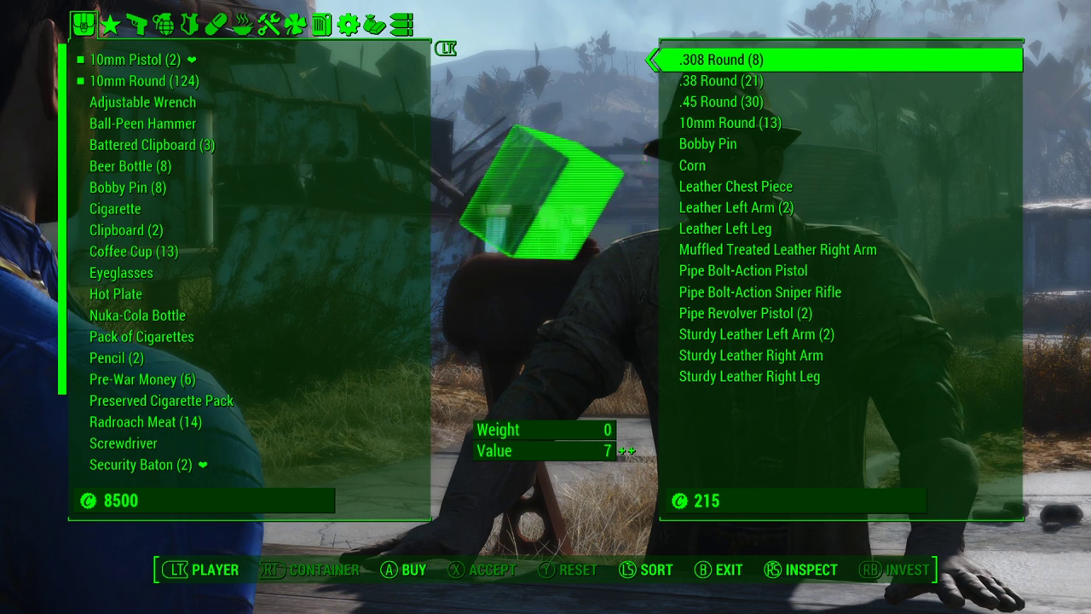
{"action": "key", "text": "Down"}
{"action": "key", "text": "Down"}
{"action": "key", "text": "Down"}
{"action": "key", "text": "Down"}
{"action": "key", "text": "Down"}
{"action": "key", "text": "Down"}
{"action": "key", "text": "Down"}
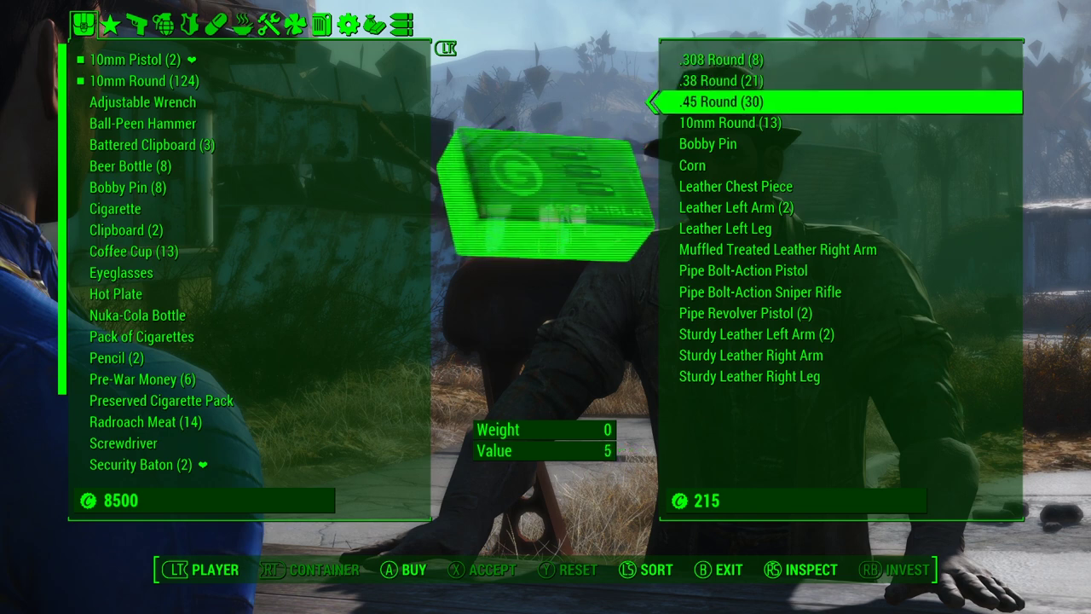
{"action": "key", "text": "Down"}
{"action": "key", "text": "Down"}
{"action": "key", "text": "Down"}
{"action": "key", "text": "Down"}
{"action": "key", "text": "Down"}
{"action": "key", "text": "Down"}
{"action": "key", "text": "Down"}
{"action": "key", "text": "Down"}
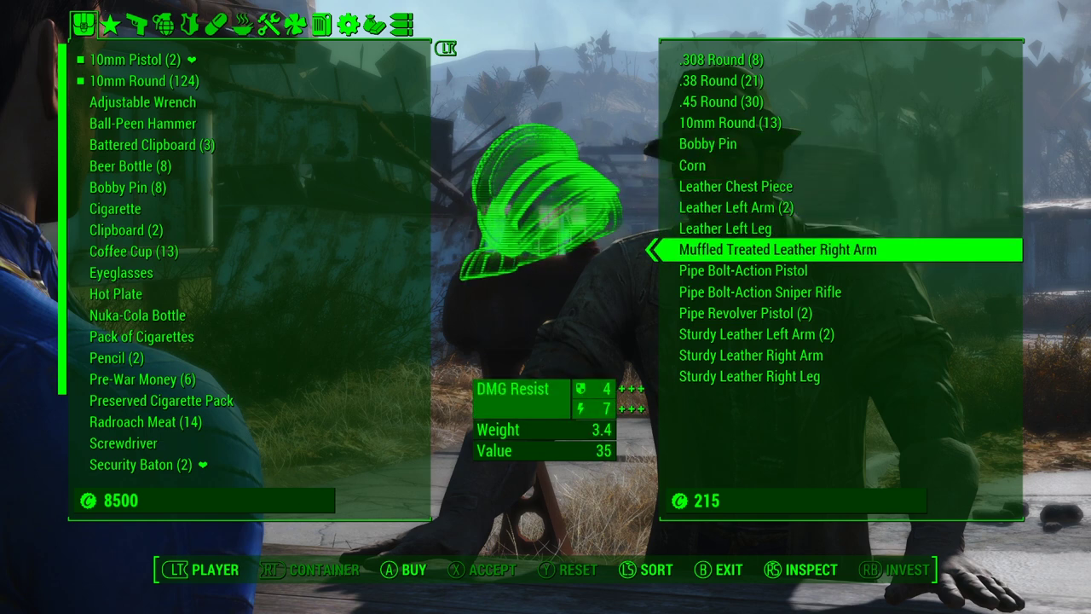
{"action": "key", "text": "Up"}
{"action": "key", "text": "Up"}
{"action": "key", "text": "Up"}
{"action": "key", "text": "Up"}
{"action": "key", "text": "Up"}
{"action": "key", "text": "Up"}
{"action": "key", "text": "Up"}
{"action": "key", "text": "Up"}
{"action": "key", "text": "Up"}
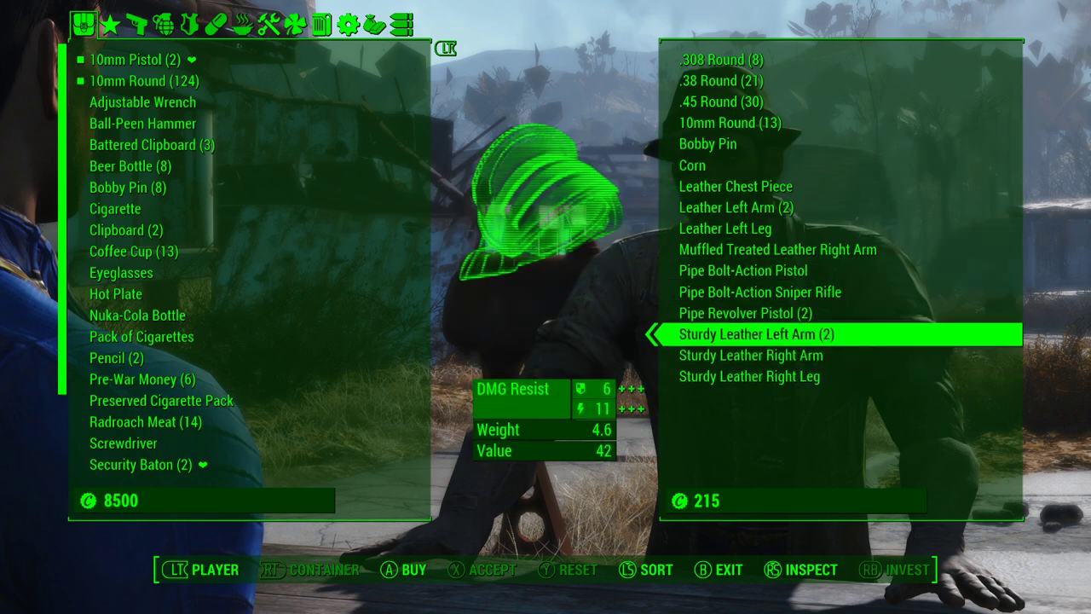
{"action": "key", "text": "Up"}
{"action": "key", "text": "Up"}
{"action": "key", "text": "Up"}
{"action": "key", "text": "Up"}
{"action": "key", "text": "Up"}
{"action": "key", "text": "Up"}
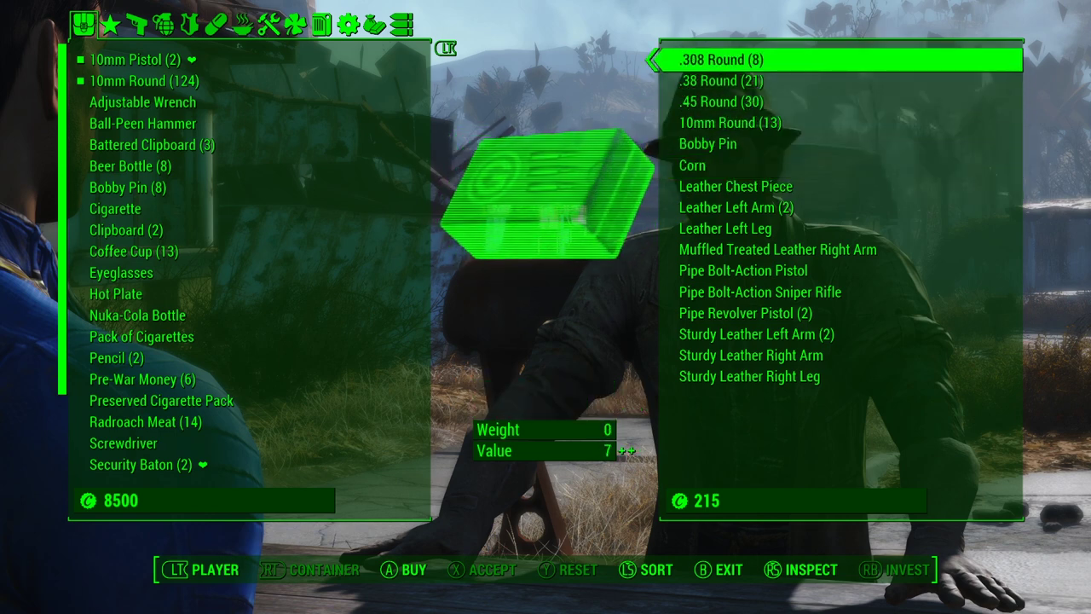
{"action": "key", "text": "Down"}
{"action": "key", "text": "Down"}
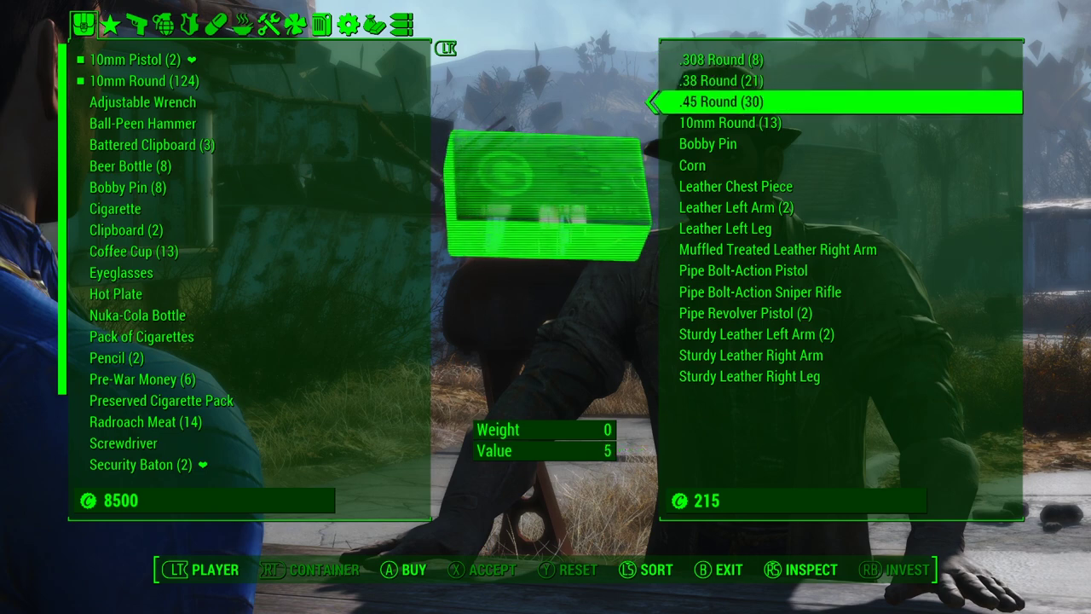
{"action": "key", "text": "Escape"}
{"action": "key", "text": "s"}
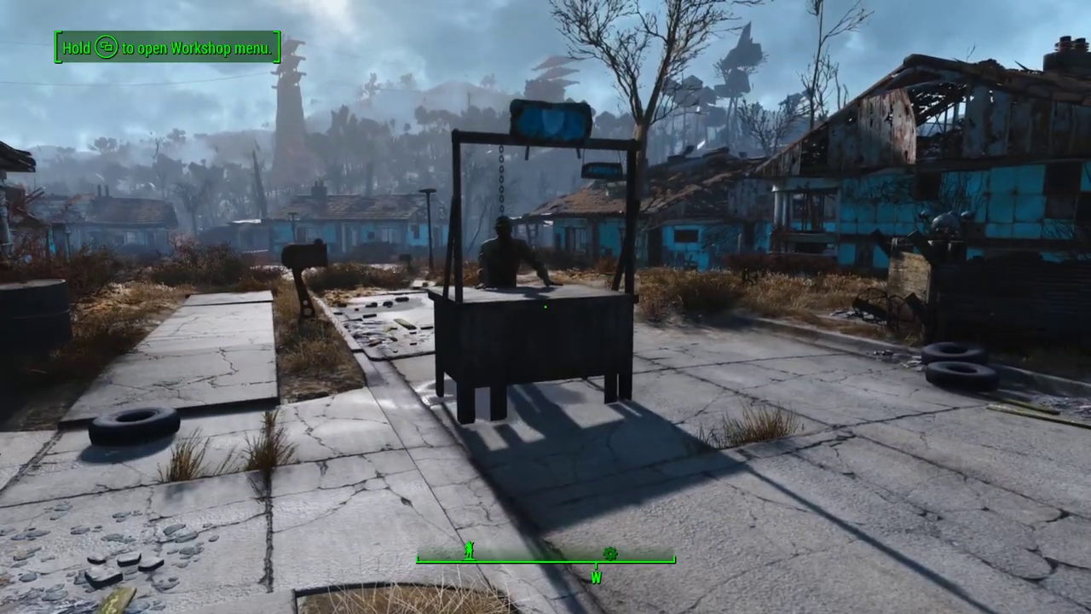
Browse the armor store options, including the locked Combat Item Emporium
{"action": "key", "text": "v"}
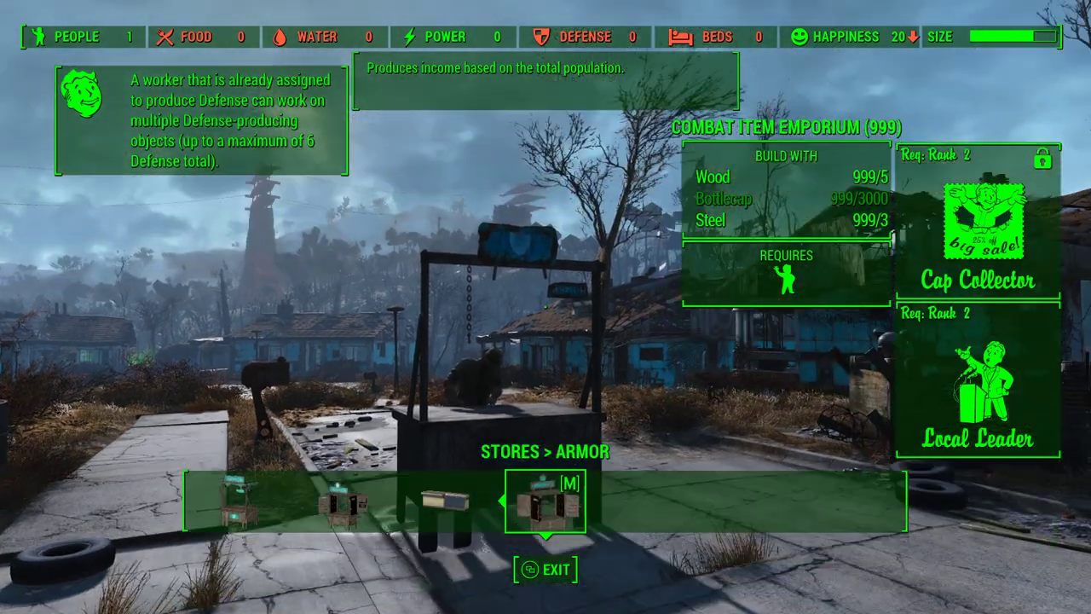
{"action": "key", "text": "Right"}
{"action": "key", "text": "Left"}
{"action": "key", "text": "Left"}
{"action": "key", "text": "Left"}
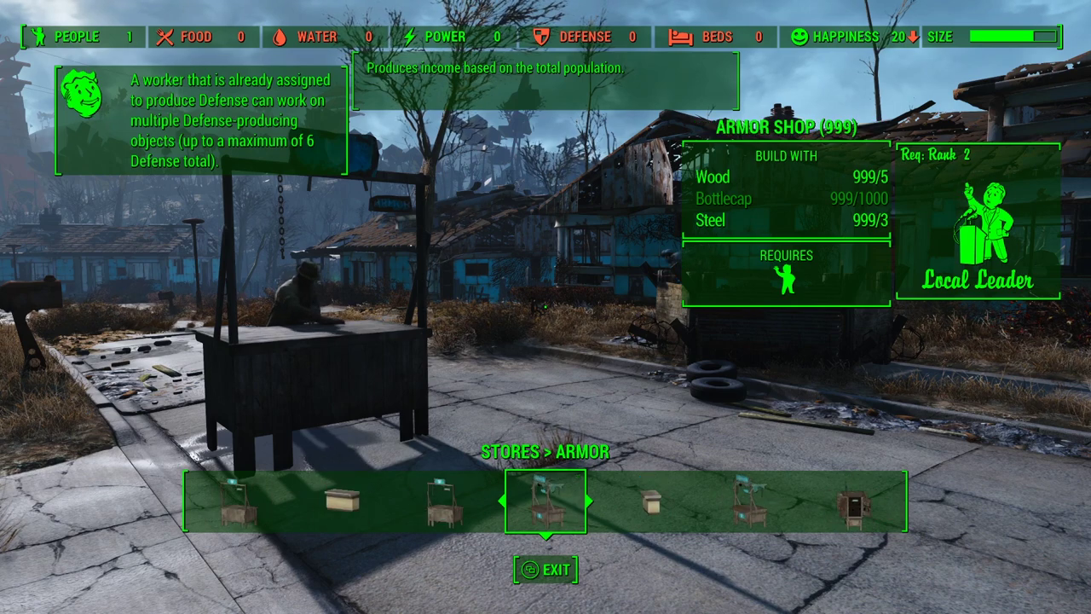
{"action": "key", "text": "Left"}
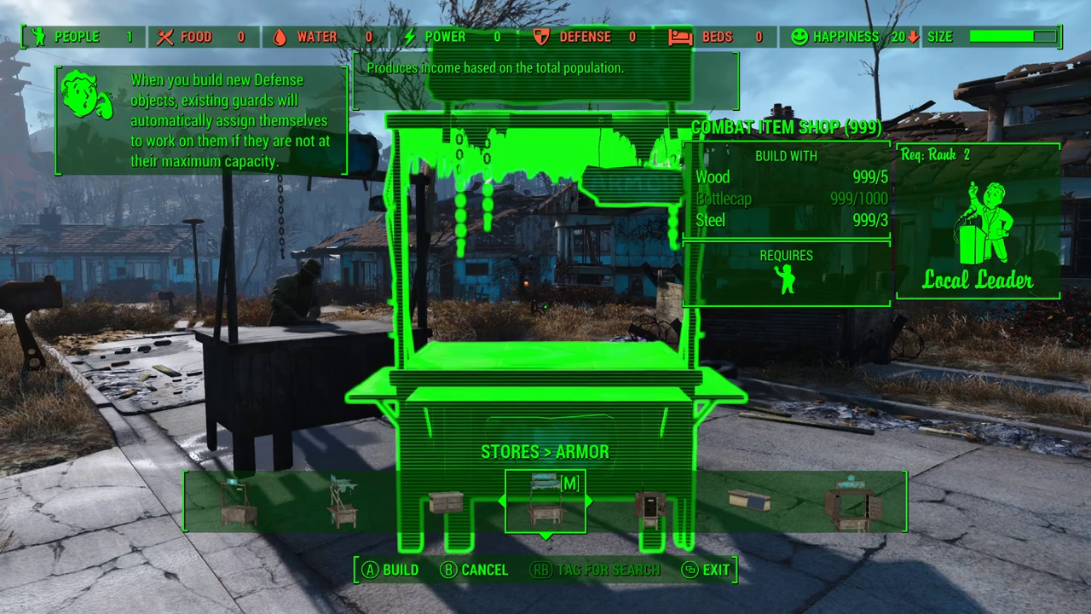
{"action": "key", "text": "Right"}
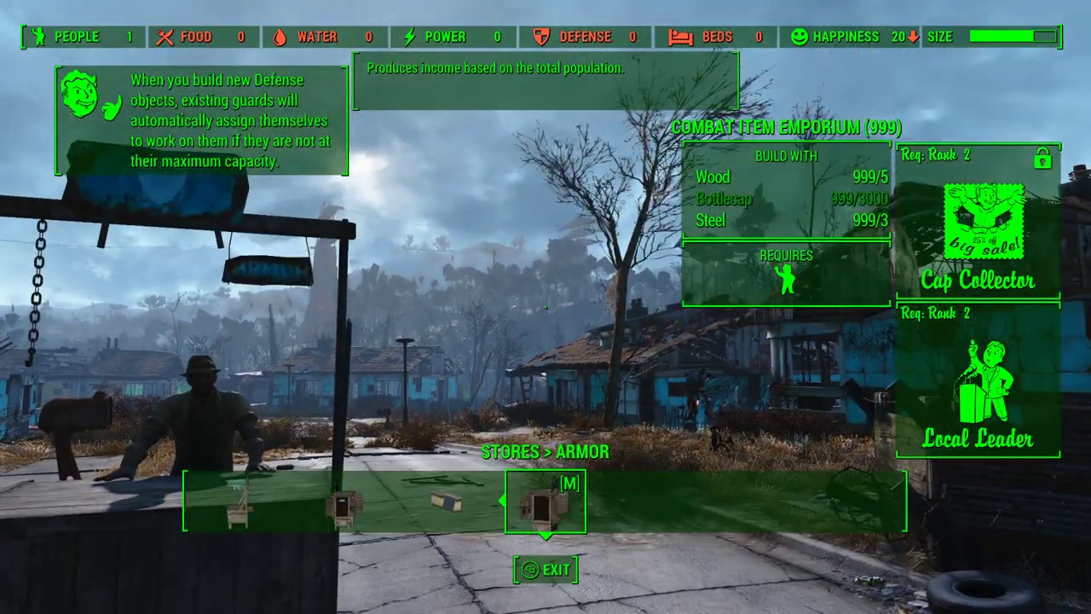
{"action": "key", "text": "Tab"}
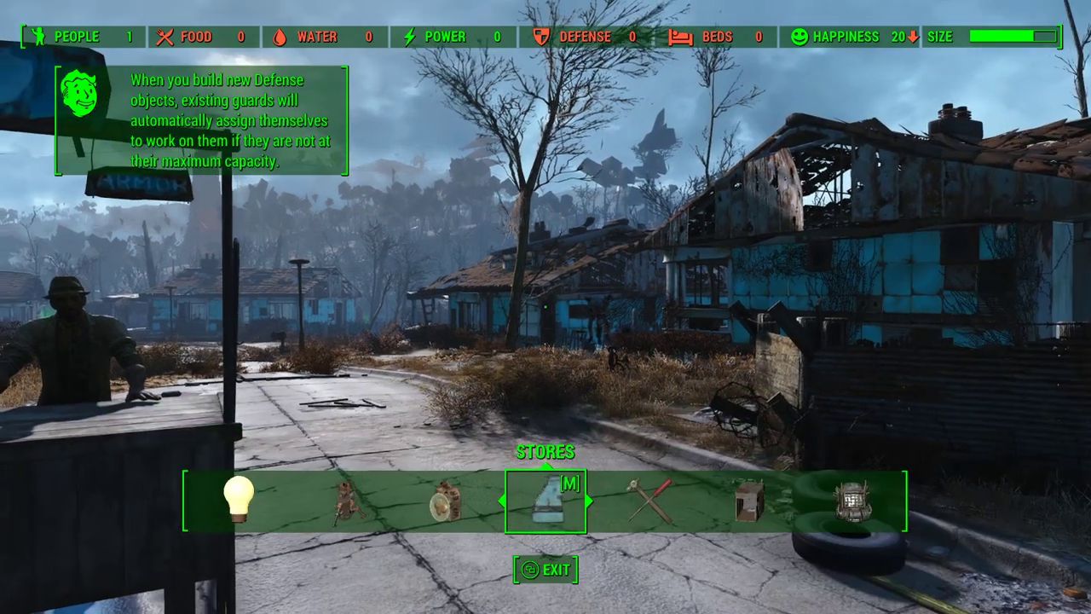
{"action": "key", "text": "Return"}
Place the Combat Item Shop and assign the settler to staff it
{"action": "key", "text": "Left"}
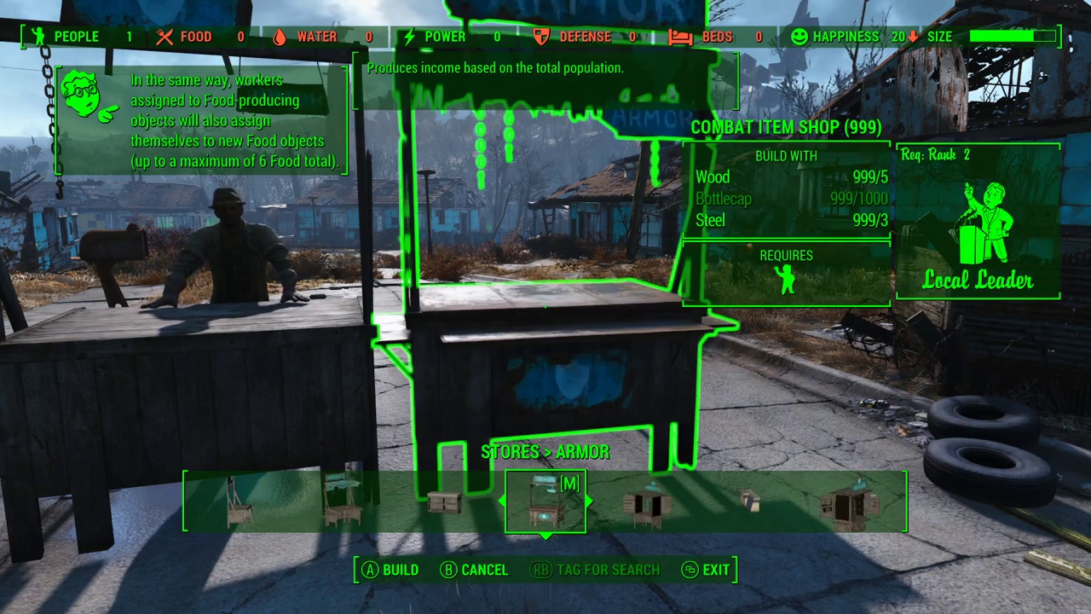
{"action": "key", "text": "Return"}
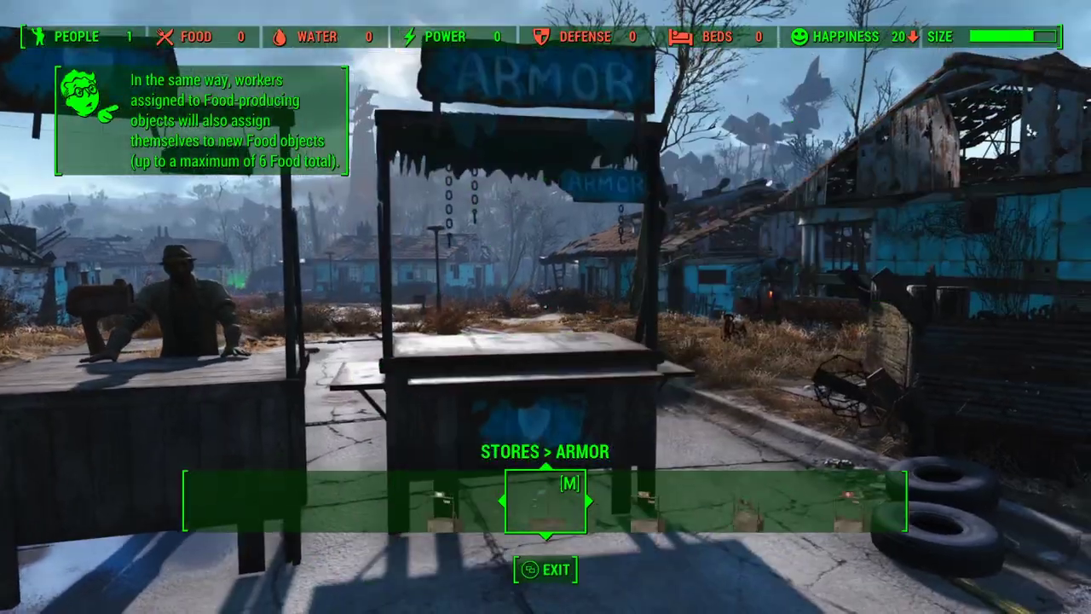
{"action": "key", "text": "e"}
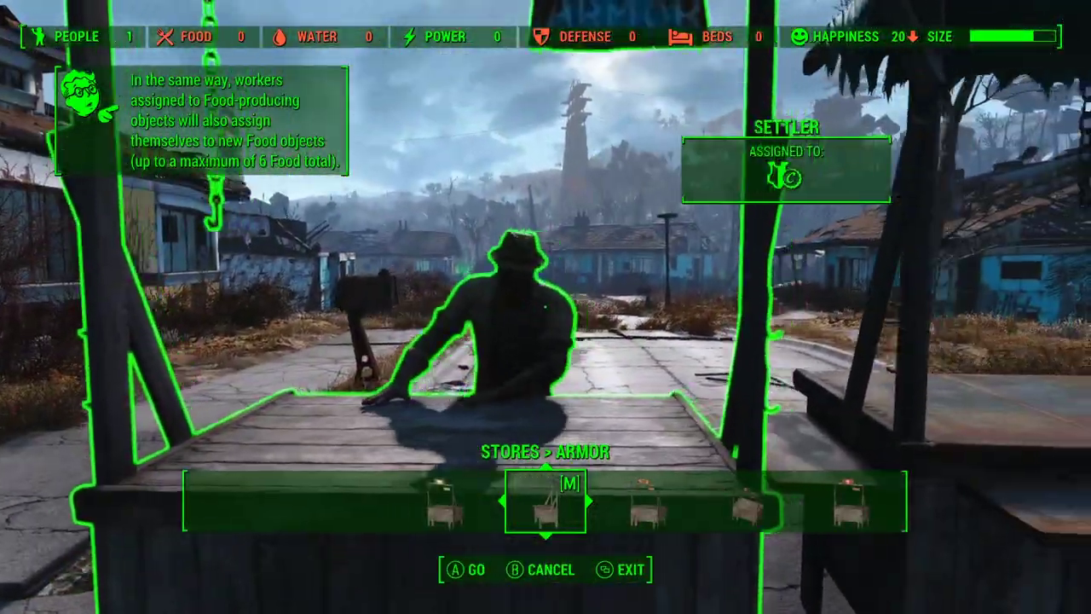
{"action": "key", "text": "e"}
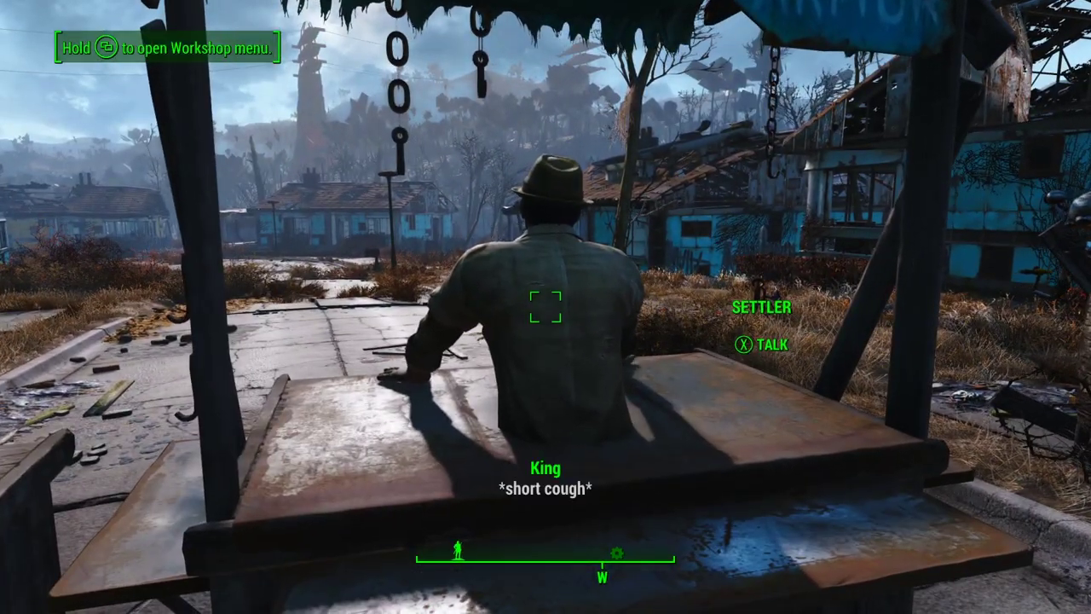
Talk to the settler, choose Barter, and browse his goods, including the ammo
{"action": "key", "text": "e"}
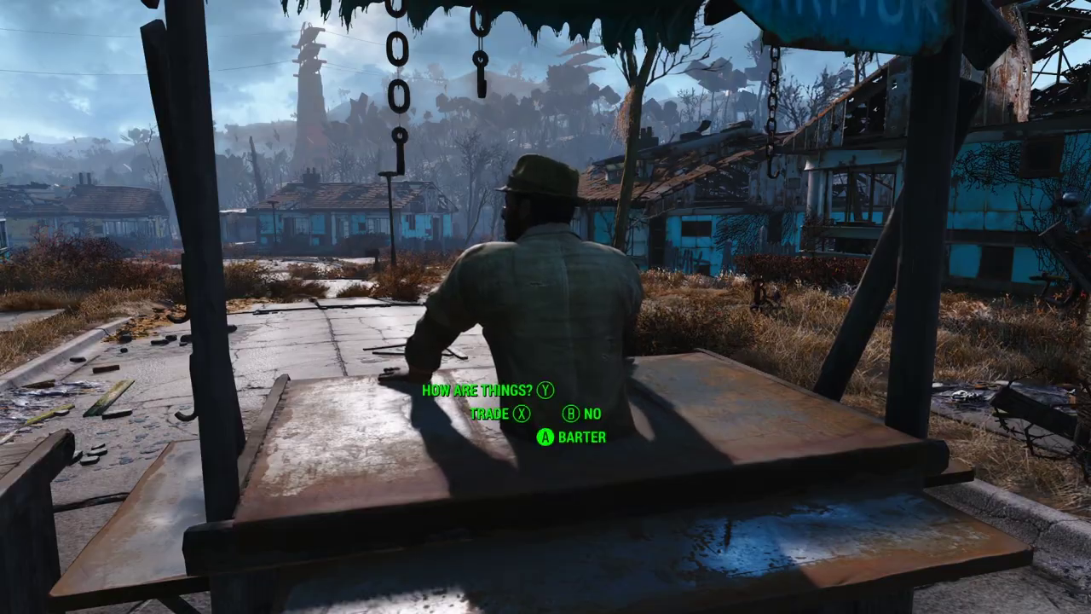
{"action": "key", "text": "Down"}
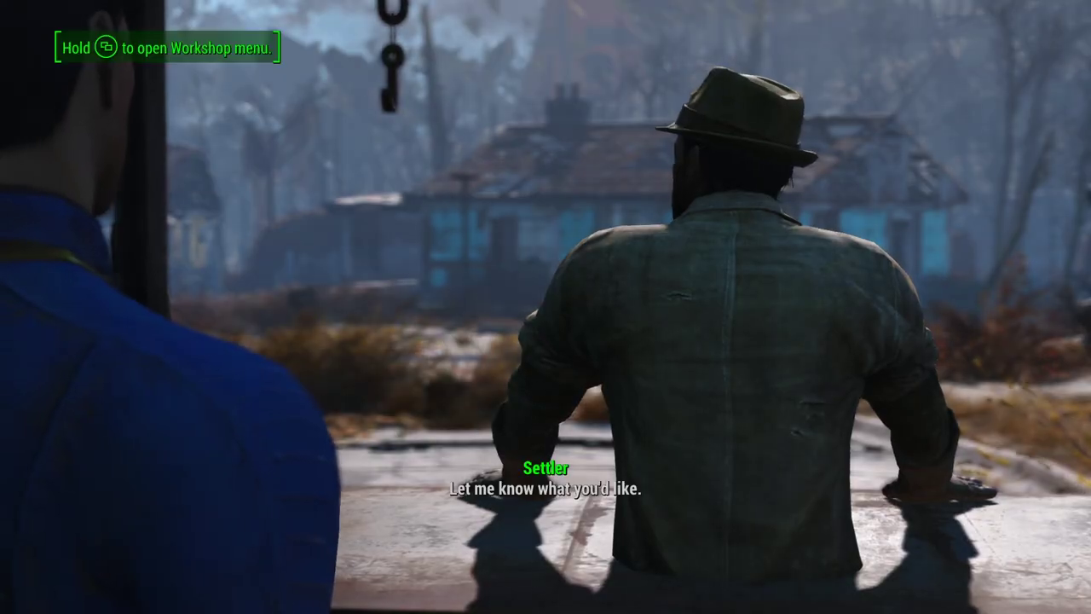
{"action": "key", "text": "Down"}
{"action": "key", "text": "Down"}
{"action": "key", "text": "Down"}
{"action": "key", "text": "Down"}
{"action": "key", "text": "Down"}
{"action": "key", "text": "Down"}
{"action": "key", "text": "Down"}
{"action": "key", "text": "Down"}
{"action": "key", "text": "Down"}
{"action": "key", "text": "Down"}
{"action": "key", "text": "Down"}
{"action": "key", "text": "Down"}
{"action": "key", "text": "Down"}
{"action": "key", "text": "Down"}
{"action": "key", "text": "Down"}
{"action": "key", "text": "Down"}
{"action": "key", "text": "Down"}
{"action": "key", "text": "Down"}
{"action": "key", "text": "Down"}
{"action": "key", "text": "Down"}
{"action": "key", "text": "Down"}
{"action": "key", "text": "Down"}
{"action": "key", "text": "Down"}
{"action": "key", "text": "Down"}
{"action": "key", "text": "Down"}
{"action": "key", "text": "Down"}
{"action": "key", "text": "Down"}
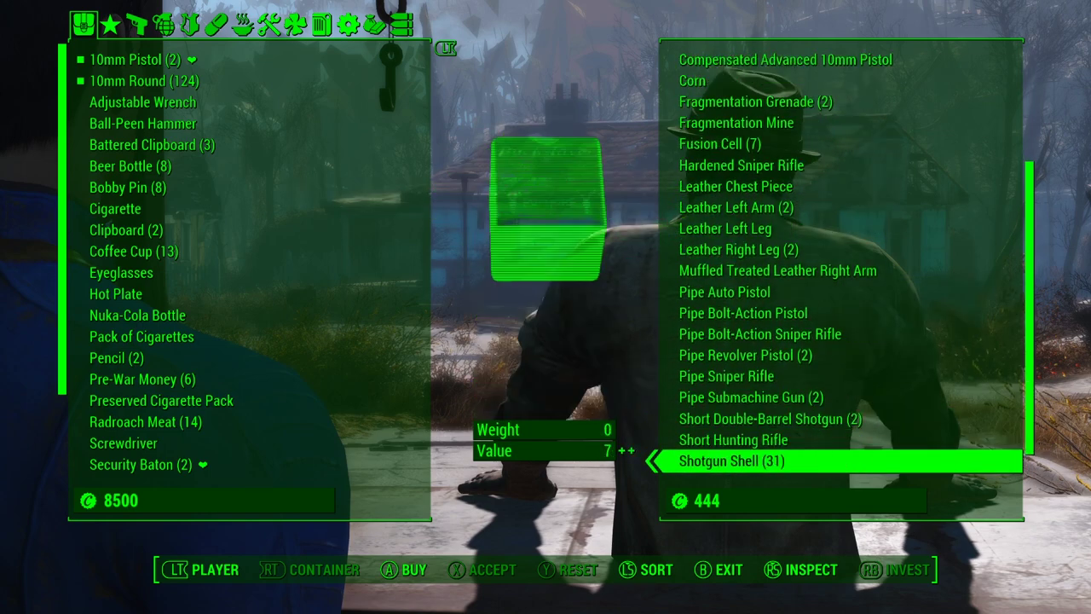
{"action": "key", "text": "Down"}
{"action": "key", "text": "Up"}
{"action": "key", "text": "Up"}
{"action": "key", "text": "Up"}
{"action": "key", "text": "Up"}
{"action": "key", "text": "Up"}
{"action": "key", "text": "Up"}
{"action": "key", "text": "Up"}
{"action": "key", "text": "Up"}
{"action": "key", "text": "Up"}
{"action": "key", "text": "Up"}
{"action": "key", "text": "Up"}
{"action": "key", "text": "Up"}
{"action": "key", "text": "Up"}
{"action": "key", "text": "Up"}
{"action": "key", "text": "Up"}
{"action": "key", "text": "Up"}
{"action": "key", "text": "Up"}
{"action": "key", "text": "Up"}
{"action": "key", "text": "Up"}
{"action": "key", "text": "Up"}
{"action": "key", "text": "Up"}
{"action": "key", "text": "Up"}
{"action": "key", "text": "Up"}
{"action": "key", "text": "Up"}
{"action": "key", "text": "Up"}
{"action": "key", "text": "Up"}
{"action": "key", "text": "Up"}
{"action": "key", "text": "Up"}
{"action": "key", "text": "Down"}
{"action": "key", "text": "Up"}
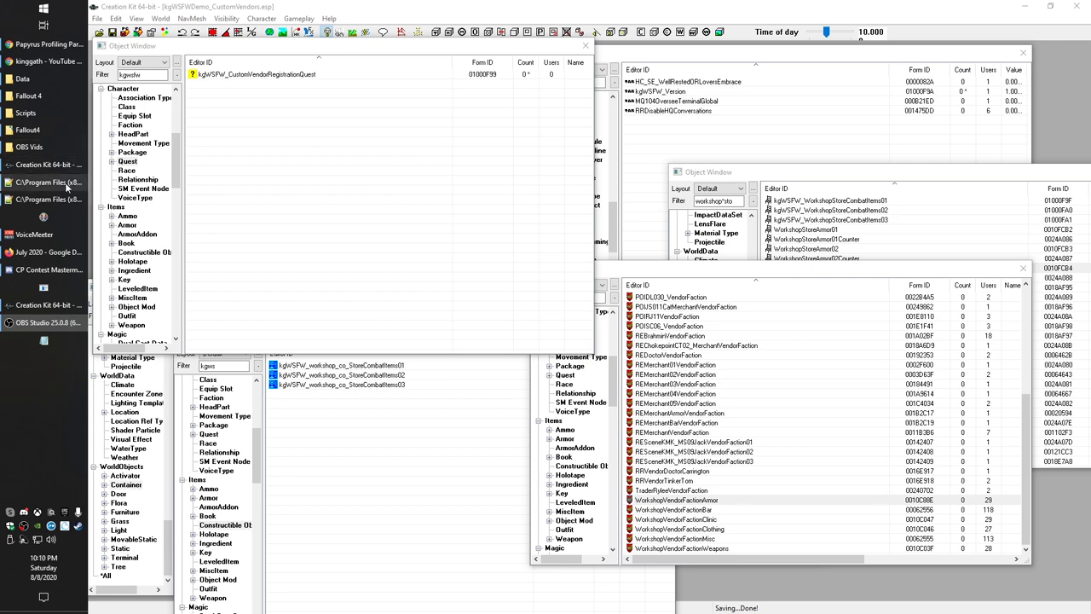
Switch to the Notepad++ window showing CustomVendorRegistrationQuest.psc
{"action": "mouse_move", "coordinate": [72, 194]}
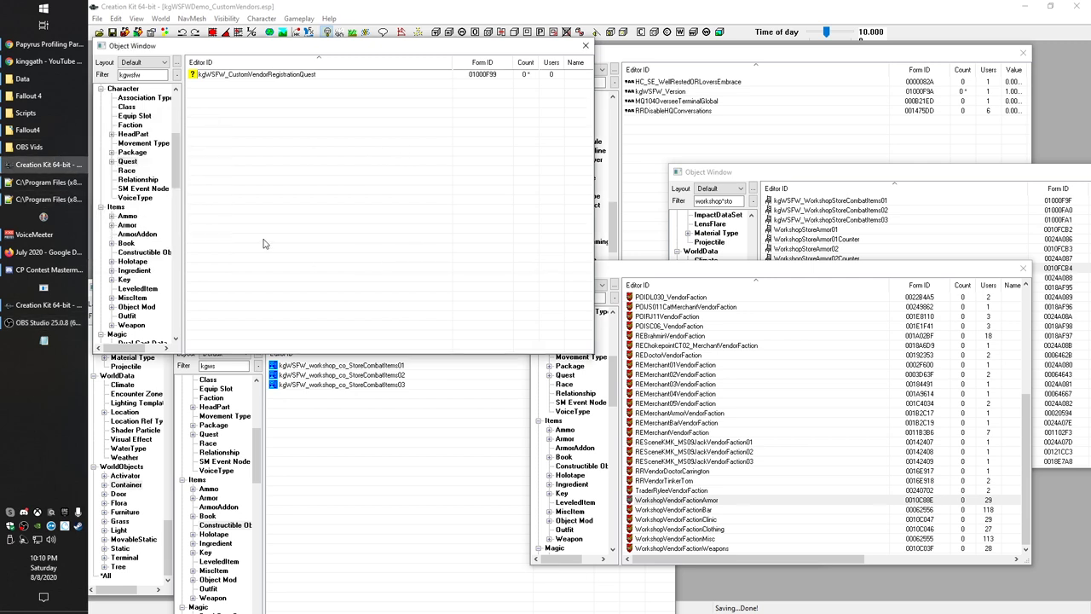
{"action": "left_click", "coordinate": [79, 203]}
Scroll to the script's top, select KGTemplates on the Scriptname line, and return to the Creation Kit
{"action": "left_click", "coordinate": [477, 269]}
{"action": "scroll", "coordinate": [478, 270], "scroll_direction": "up", "scroll_amount": 20}
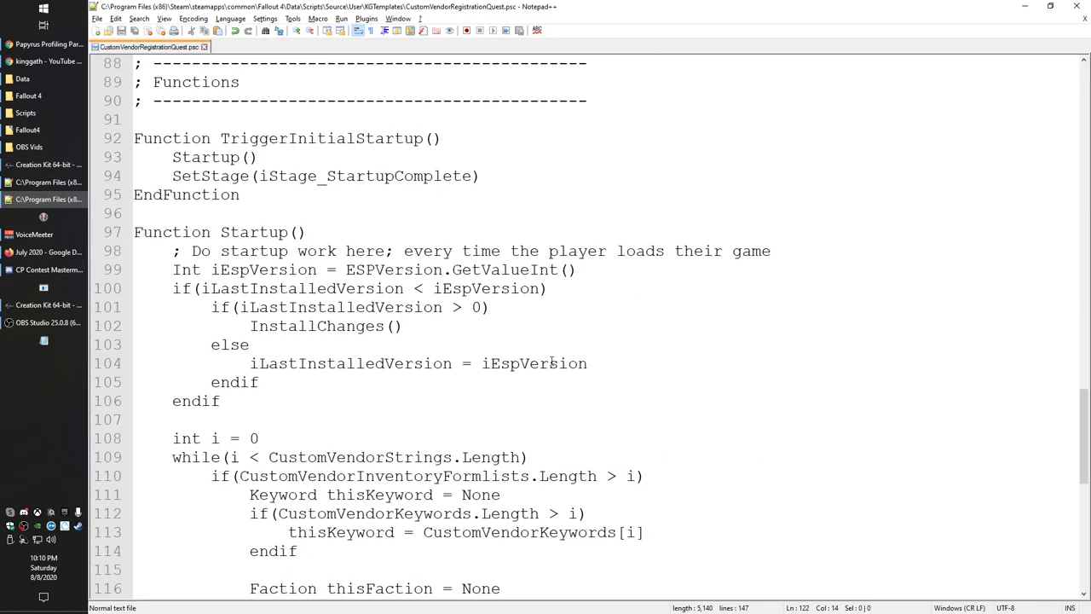
{"action": "scroll", "coordinate": [552, 362], "scroll_direction": "up", "scroll_amount": 7}
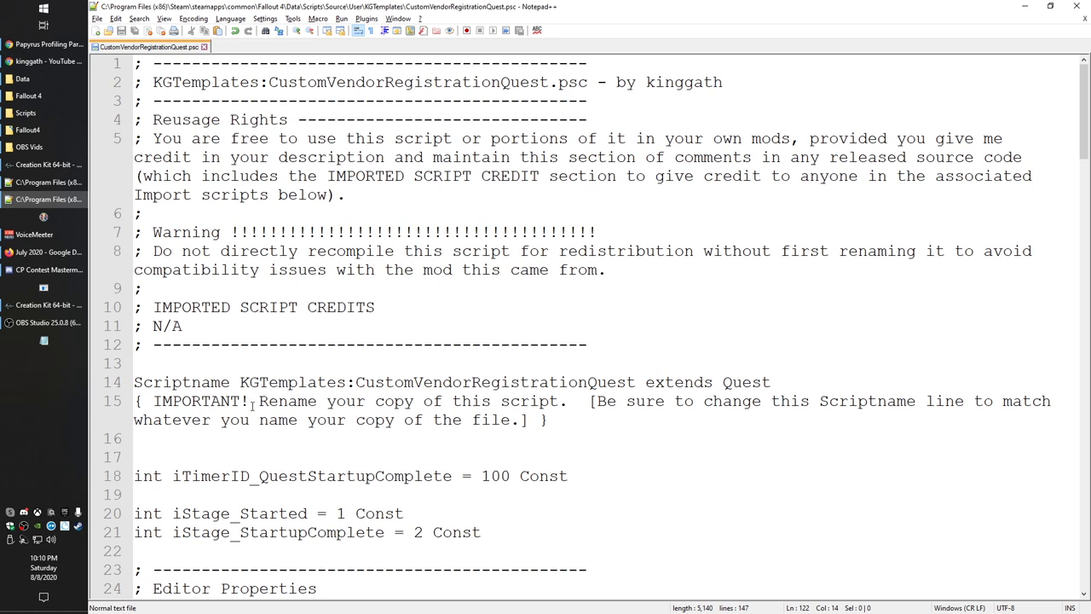
{"action": "left_click_drag", "start_coordinate": [240, 382], "coordinate": [315, 386]}
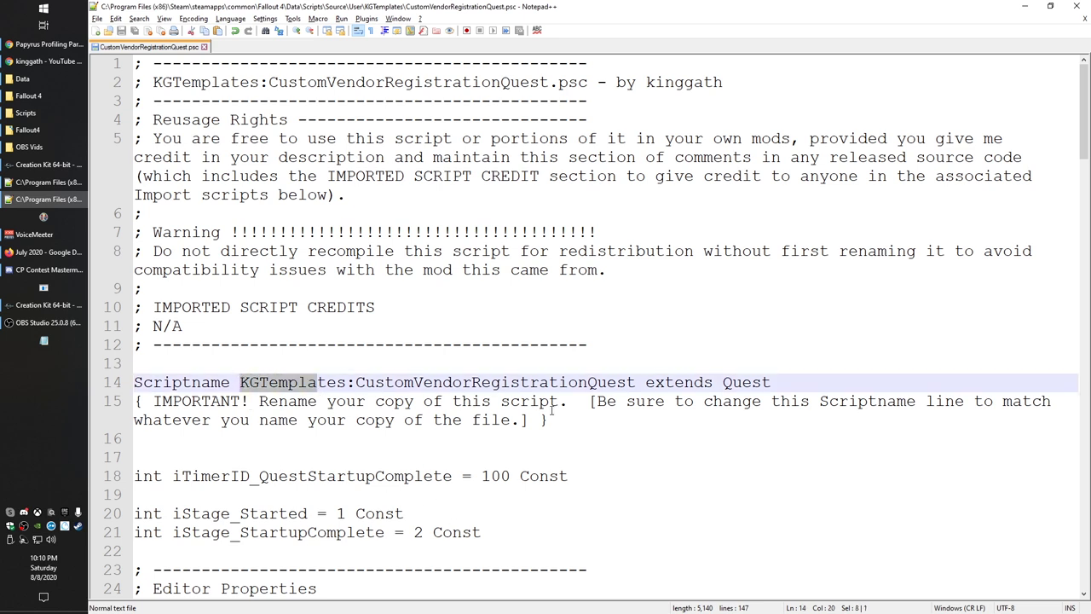
{"action": "double_click", "coordinate": [281, 383]}
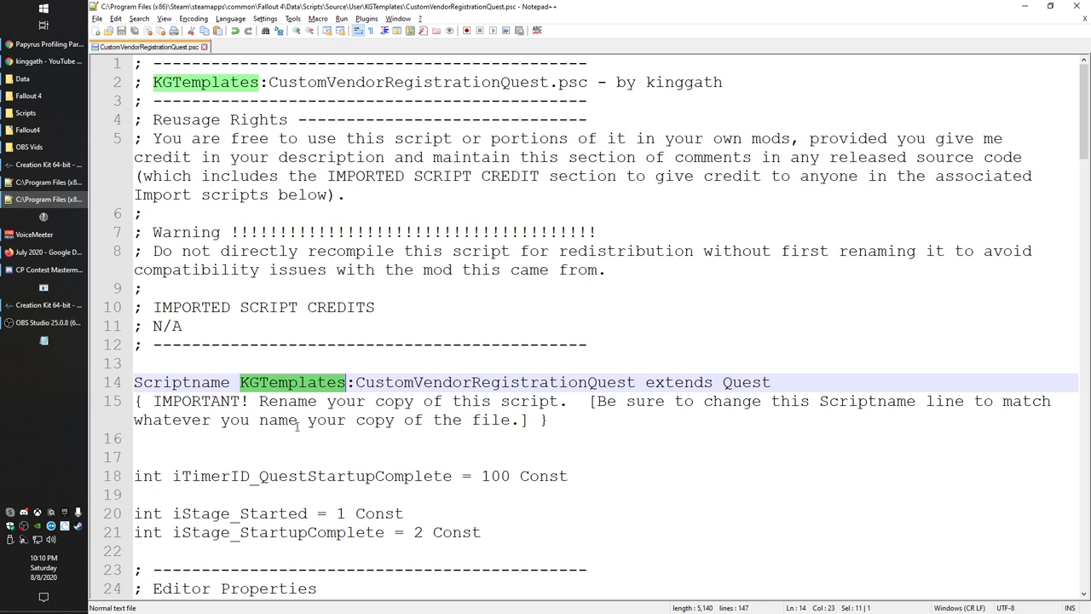
{"action": "double_click", "coordinate": [248, 383]}
{"action": "left_click", "coordinate": [47, 165]}
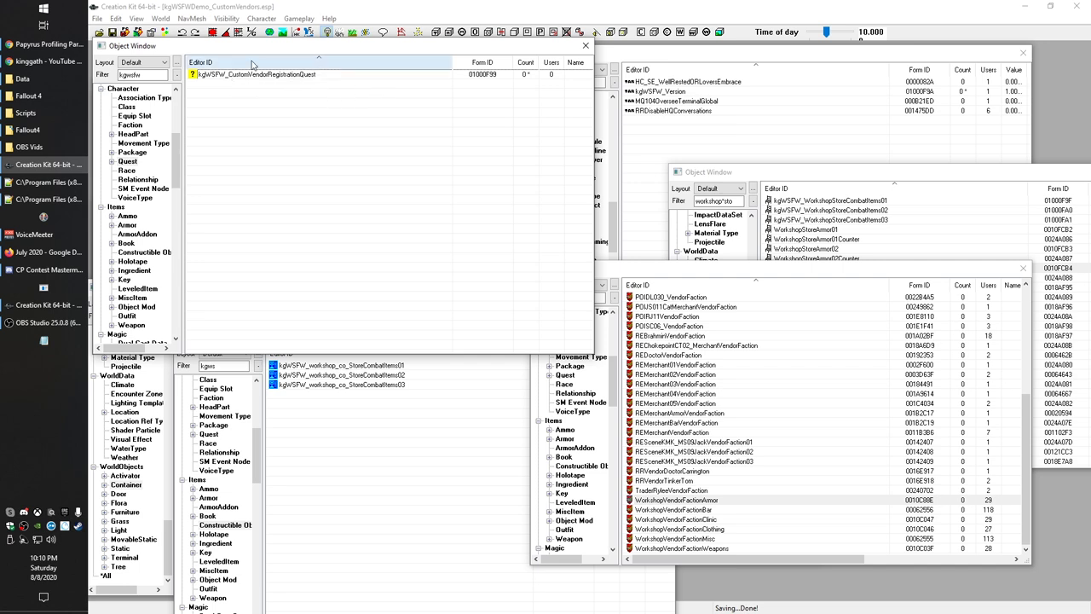
Glance at the Gameplay menu, then back in Notepad++ select the KGTemplates: prefix
{"action": "left_click", "coordinate": [300, 20]}
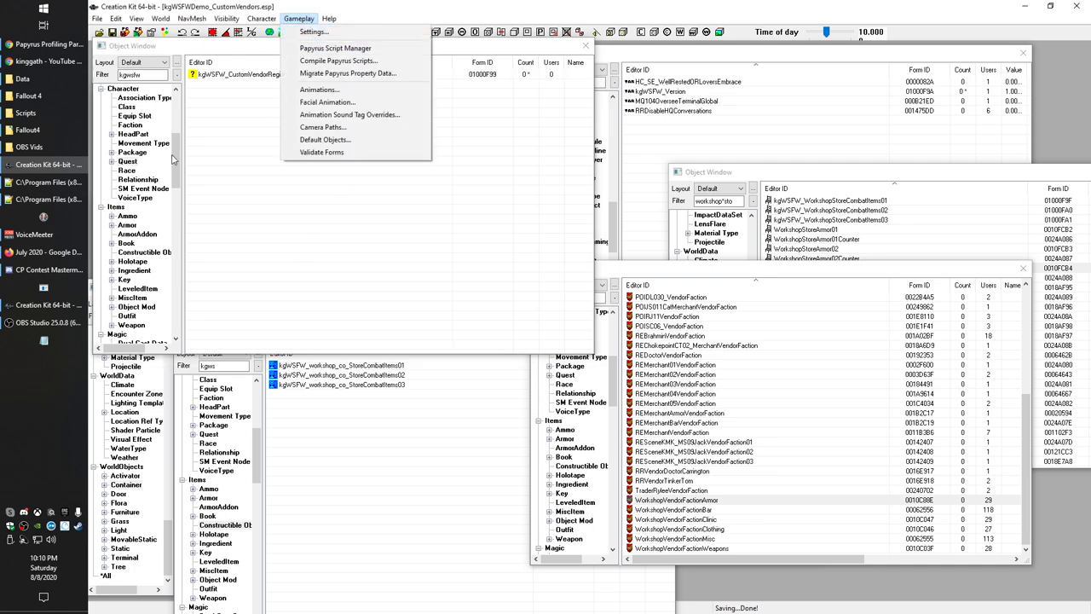
{"action": "left_click", "coordinate": [258, 127]}
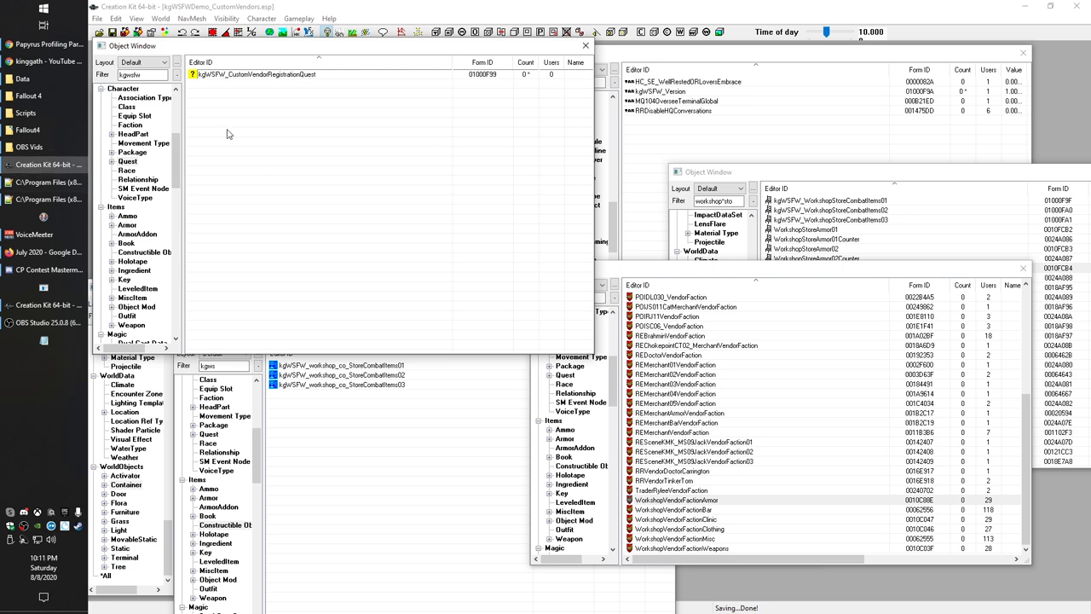
{"action": "mouse_move", "coordinate": [49, 186]}
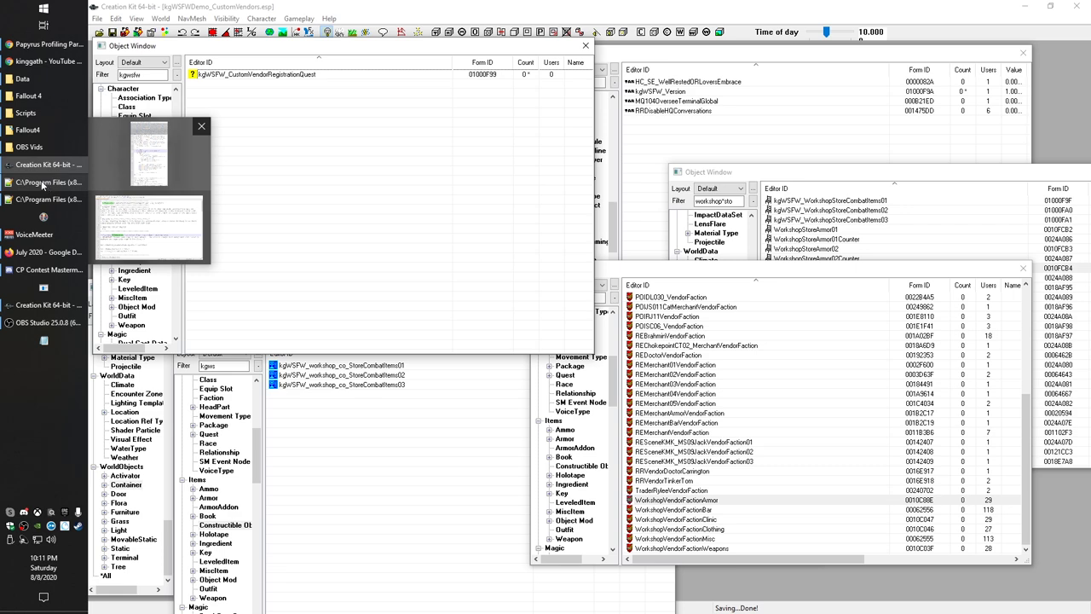
{"action": "left_click", "coordinate": [150, 226]}
{"action": "left_click_drag", "start_coordinate": [241, 381], "coordinate": [354, 382]}
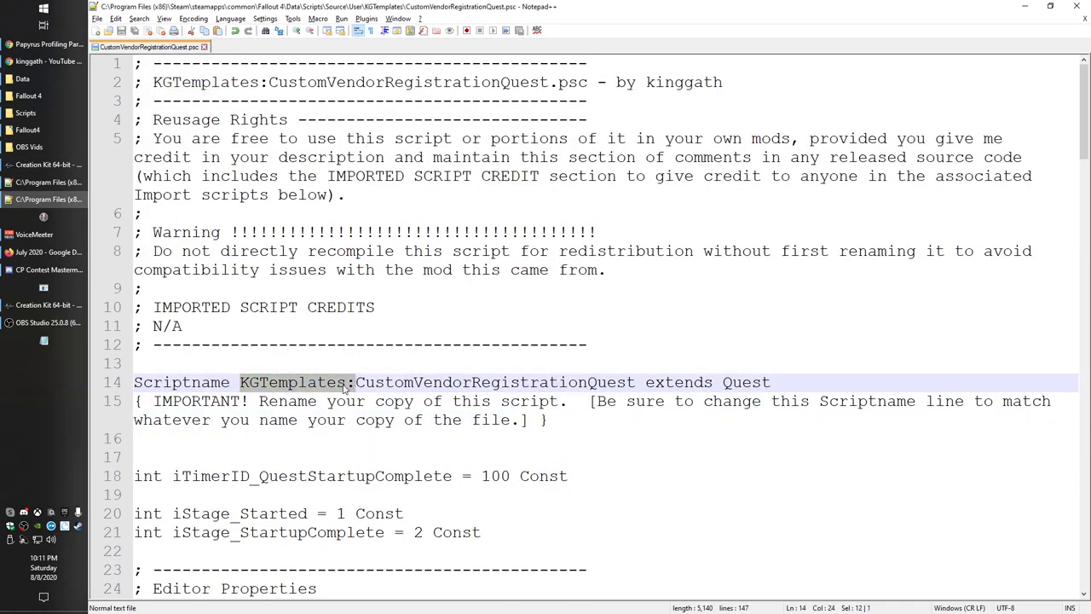
Select the full KGTemplates:CustomVendorRegistrationQuest name, then switch back to the Creation Kit
{"action": "double_click", "coordinate": [434, 383]}
{"action": "left_click_drag", "start_coordinate": [237, 382], "coordinate": [635, 385]}
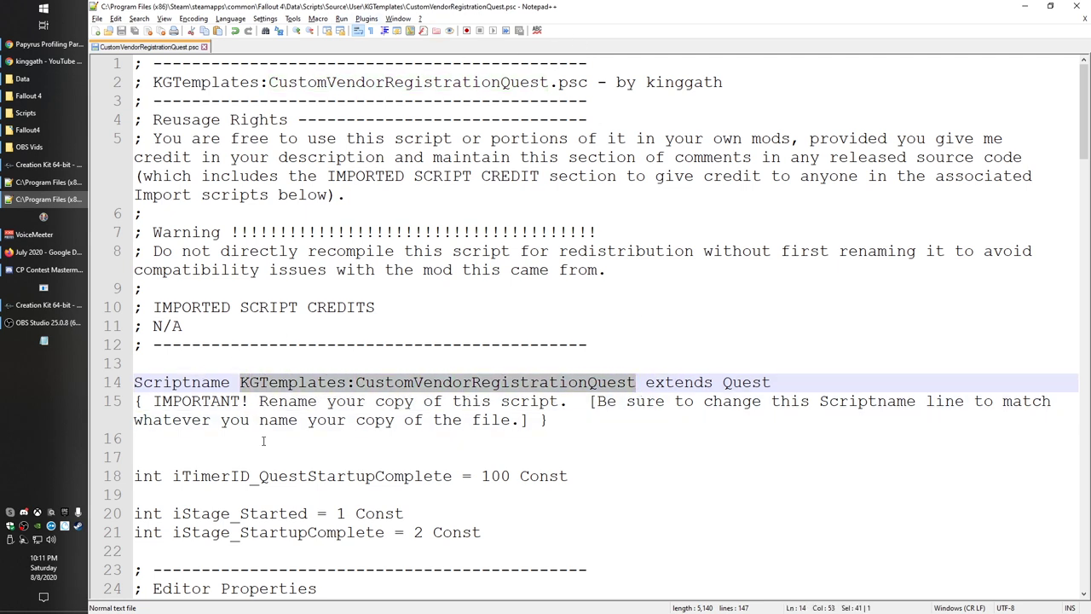
{"action": "left_click", "coordinate": [378, 369]}
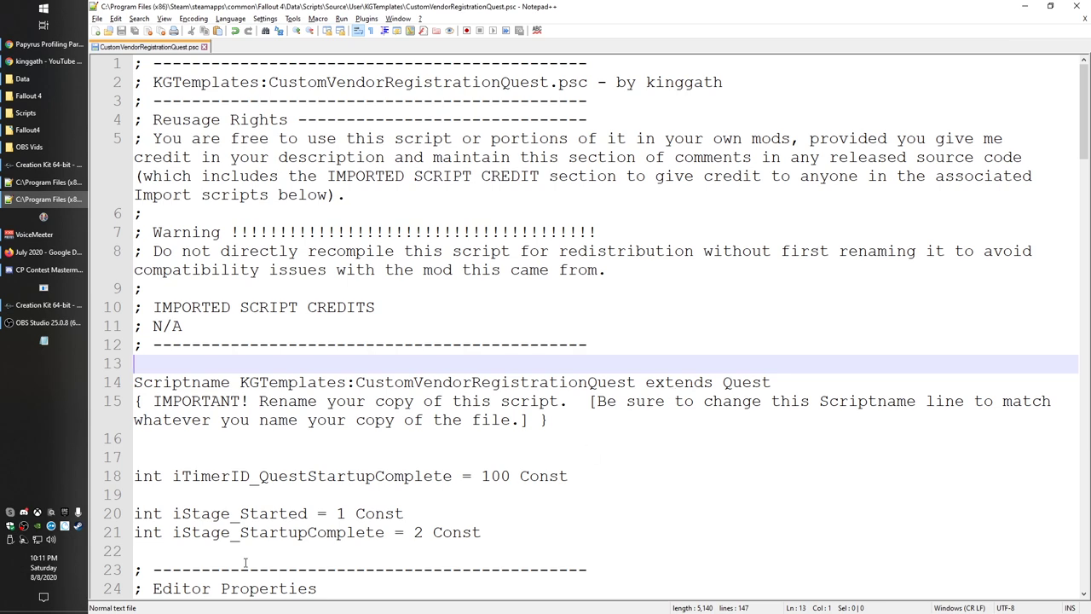
{"action": "left_click", "coordinate": [47, 165]}
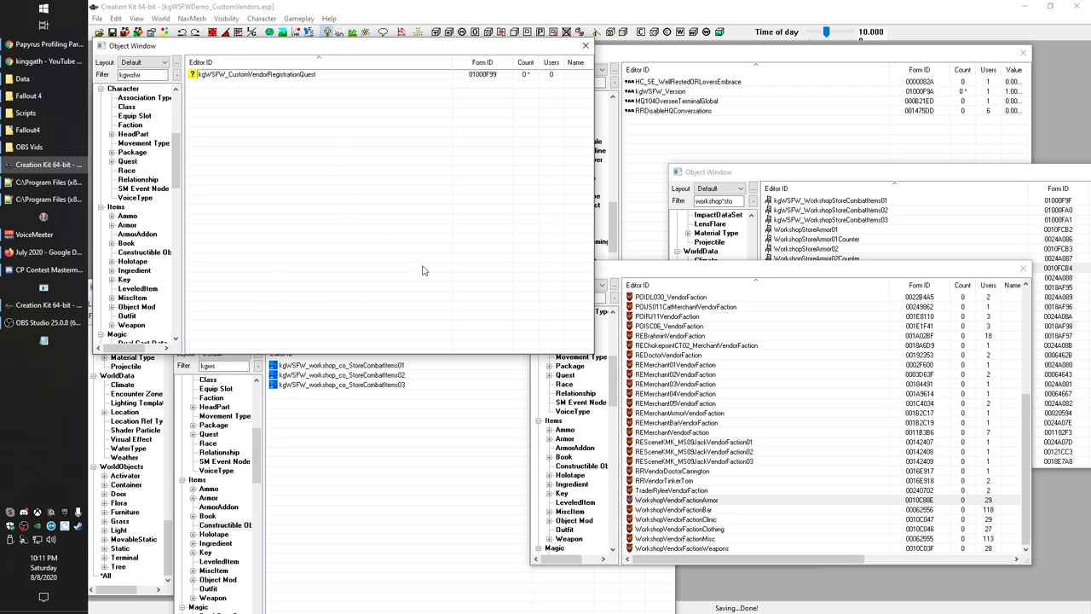
Start a blank new quest record, then cancel and discard it
{"action": "right_click", "coordinate": [213, 104]}
{"action": "left_click", "coordinate": [264, 133]}
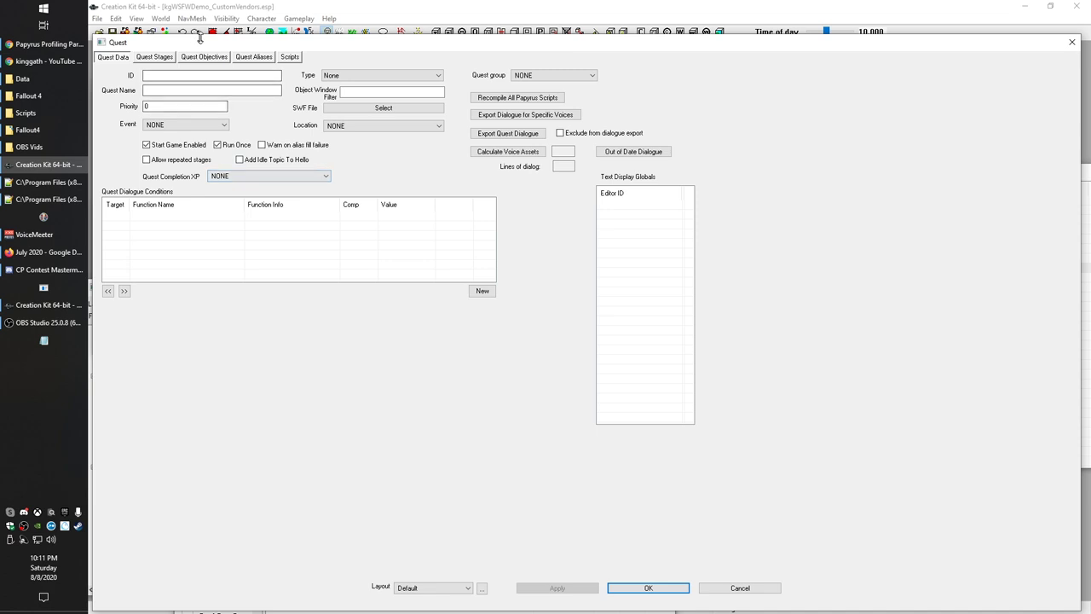
{"action": "left_click", "coordinate": [188, 121]}
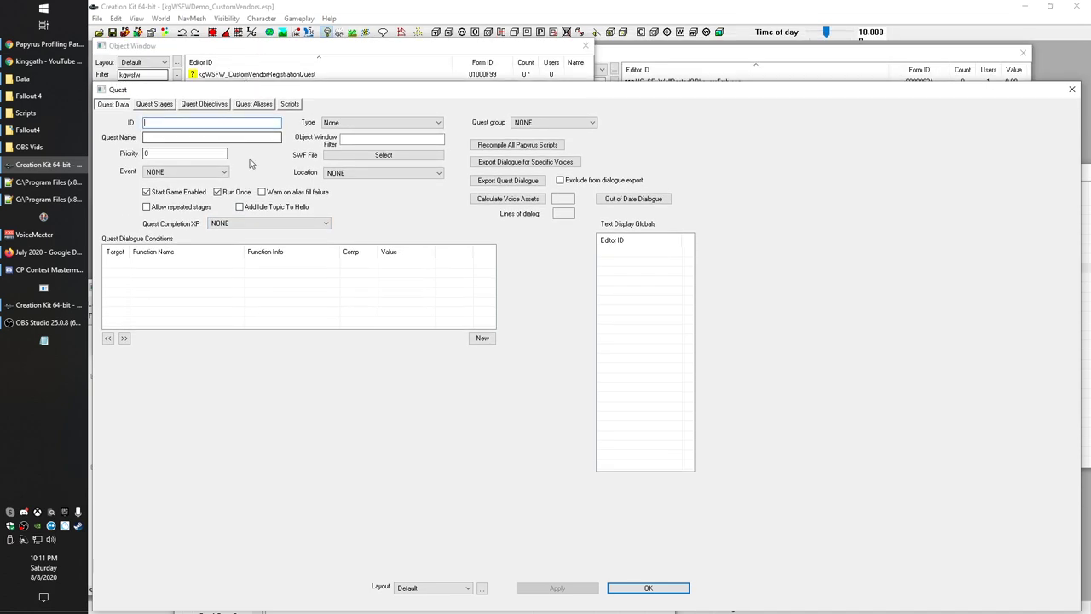
{"action": "double_click", "coordinate": [156, 153]}
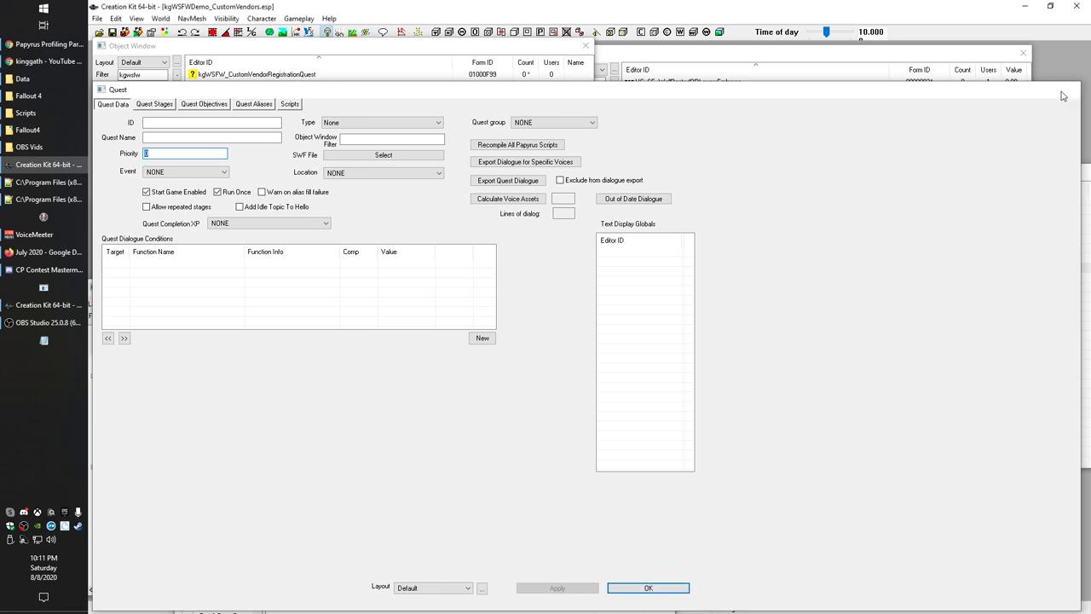
{"action": "left_click", "coordinate": [1071, 88]}
Open kgWSFW_CustomVendorRegistrationQuest and show its Quest Stages, Startup and Running
{"action": "double_click", "coordinate": [266, 75]}
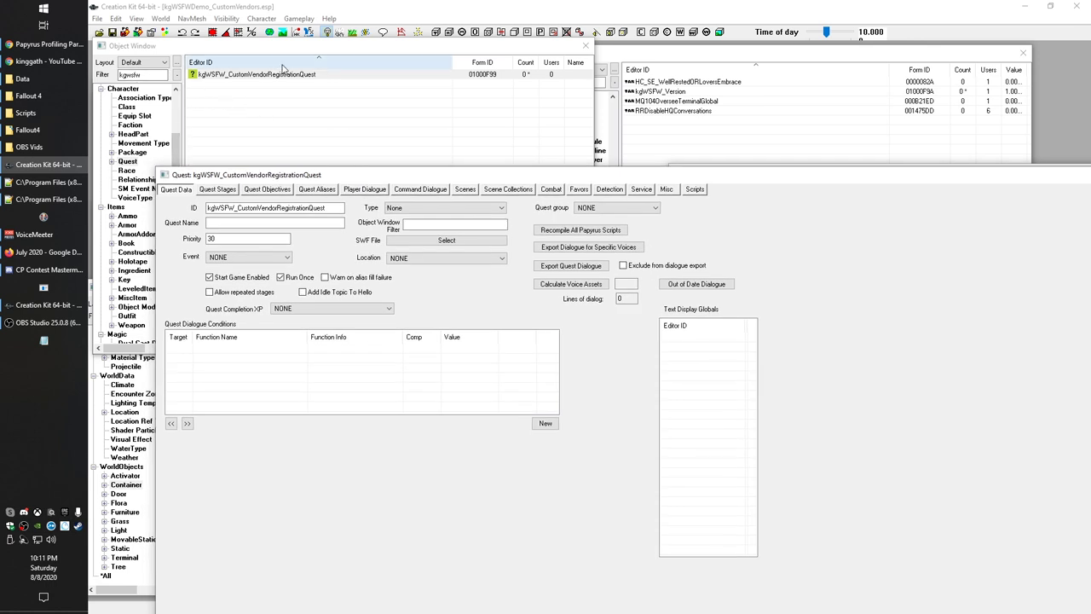
{"action": "left_click_drag", "start_coordinate": [253, 176], "coordinate": [237, 140]}
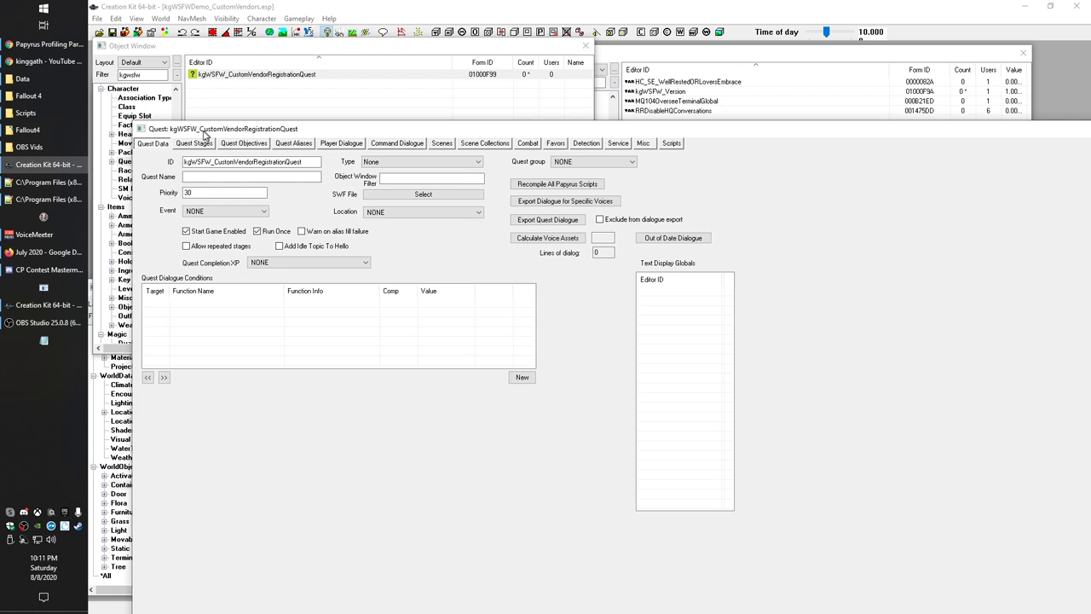
{"action": "left_click_drag", "start_coordinate": [215, 142], "coordinate": [197, 97]}
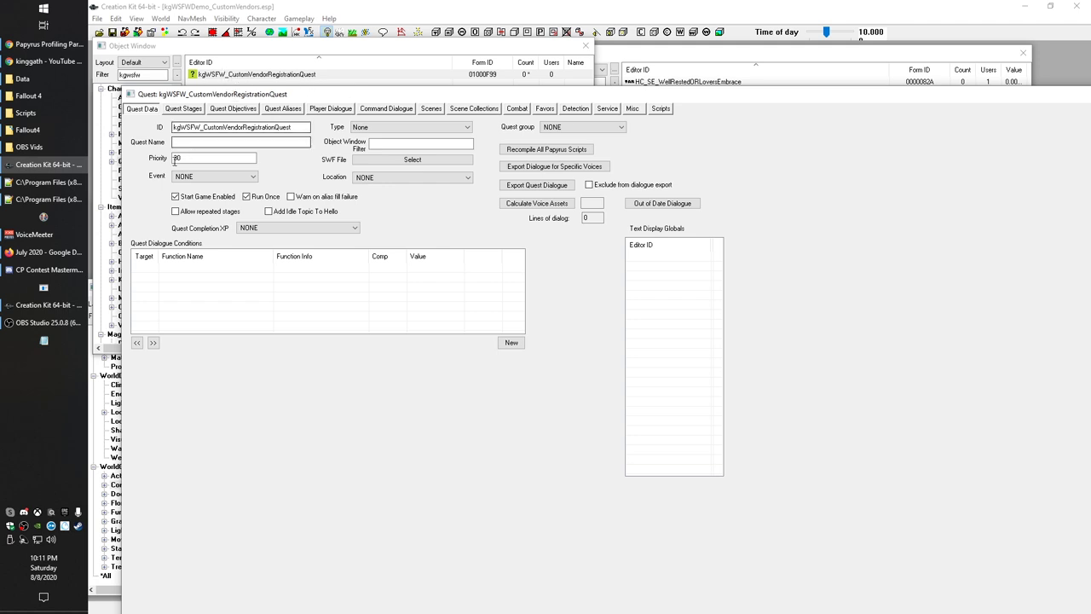
{"action": "left_click", "coordinate": [145, 46]}
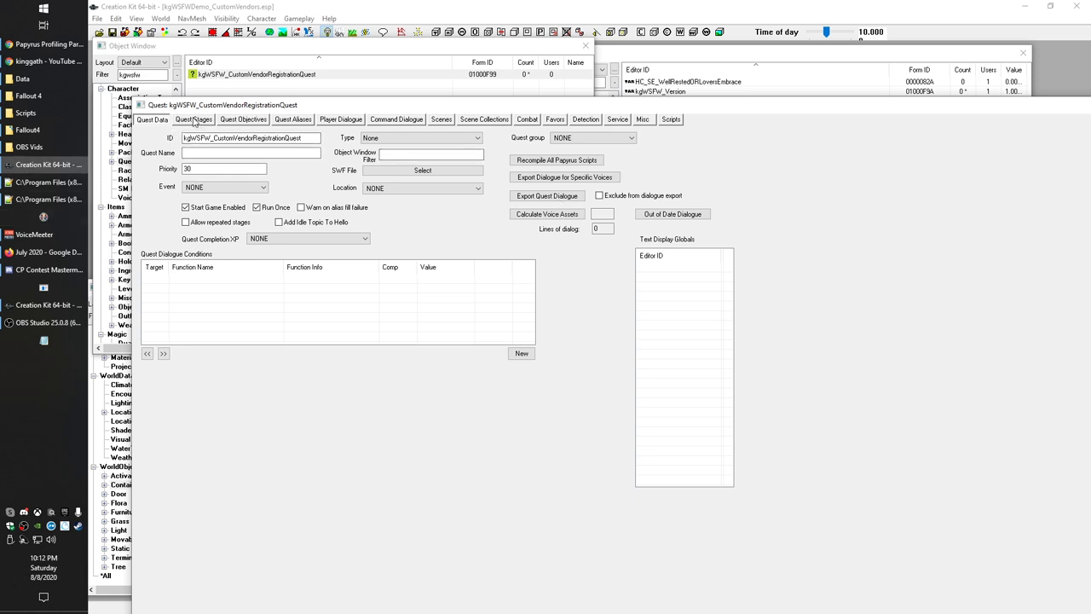
{"action": "left_click", "coordinate": [195, 120]}
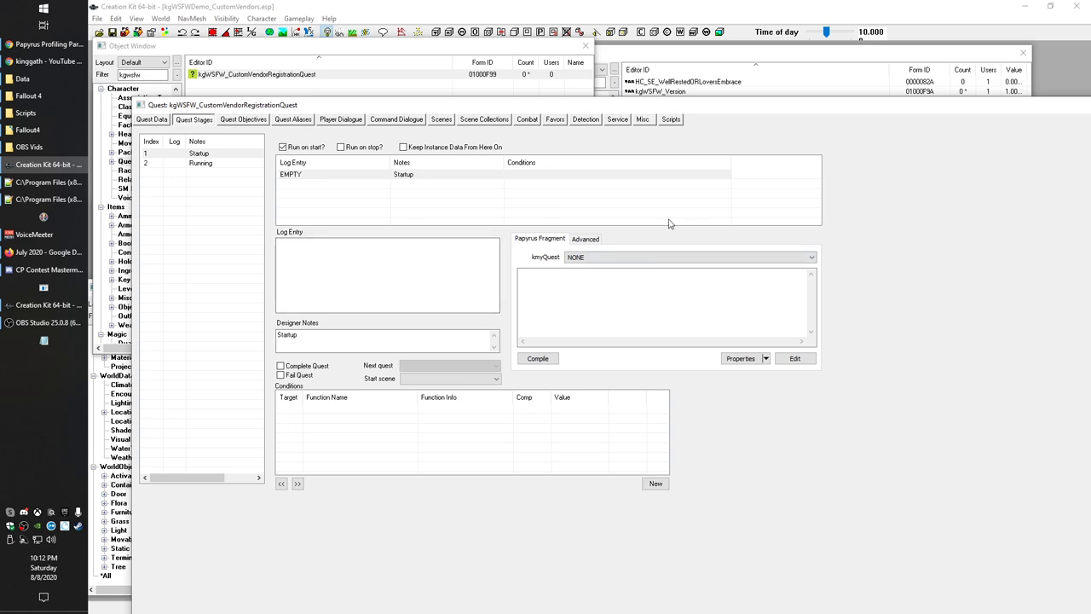
Add quest stages 10 and 20 below stages 1 and 2
{"action": "left_click", "coordinate": [153, 164]}
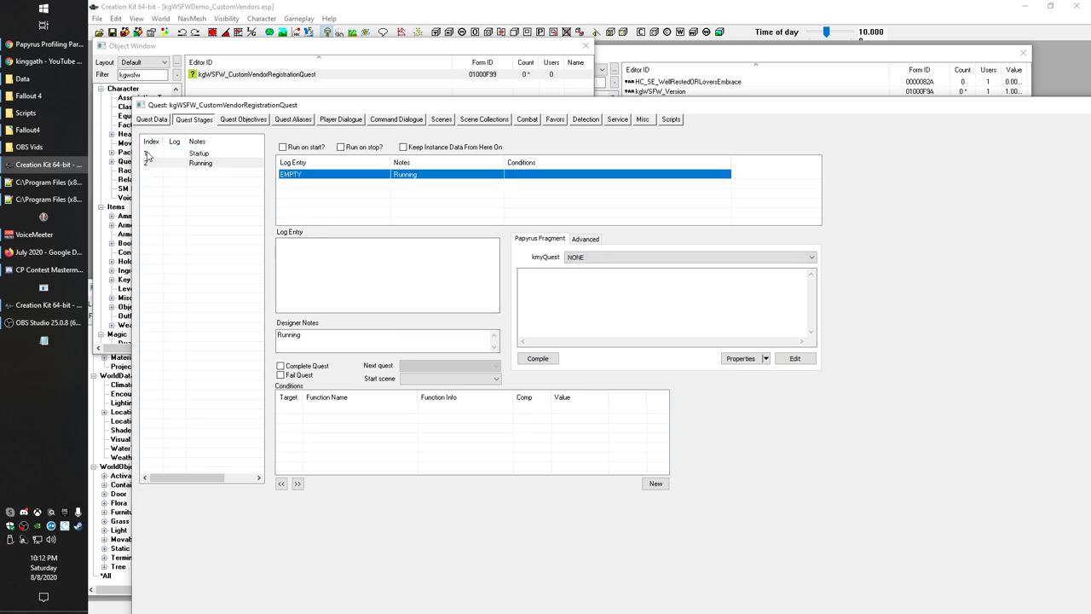
{"action": "left_click", "coordinate": [143, 153]}
{"action": "left_click", "coordinate": [146, 163]}
{"action": "right_click", "coordinate": [156, 178]}
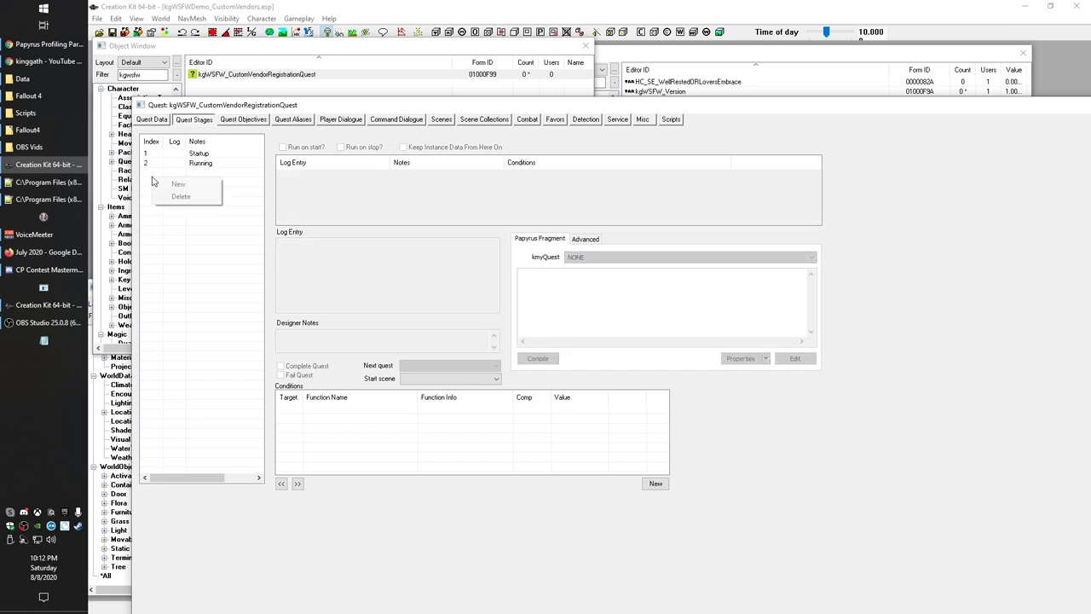
{"action": "left_click", "coordinate": [174, 185]}
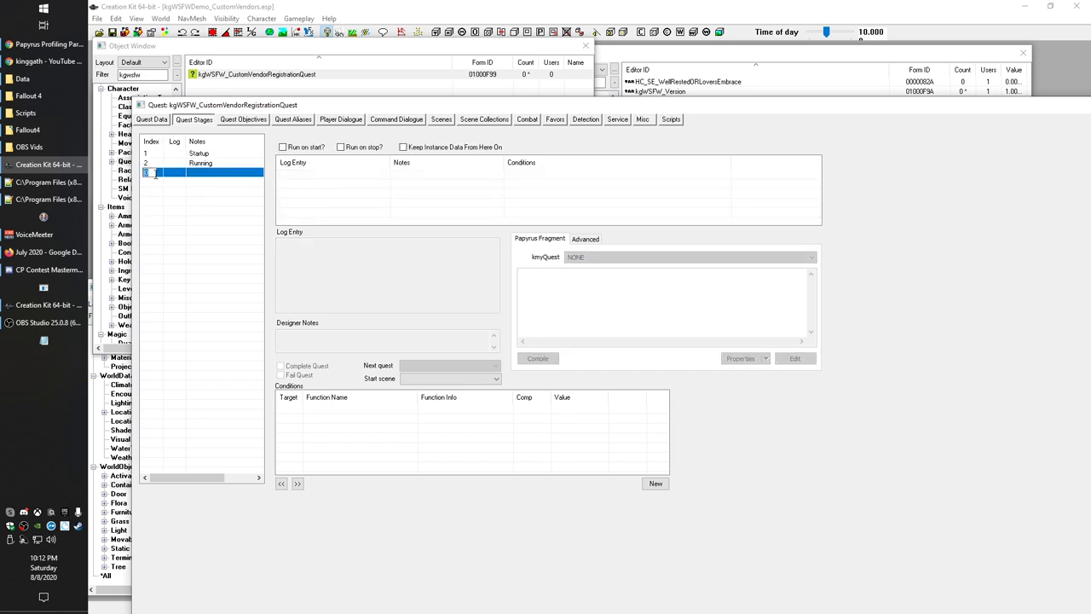
{"action": "type", "text": "10"}
{"action": "right_click", "coordinate": [160, 190]}
{"action": "left_click", "coordinate": [175, 197]}
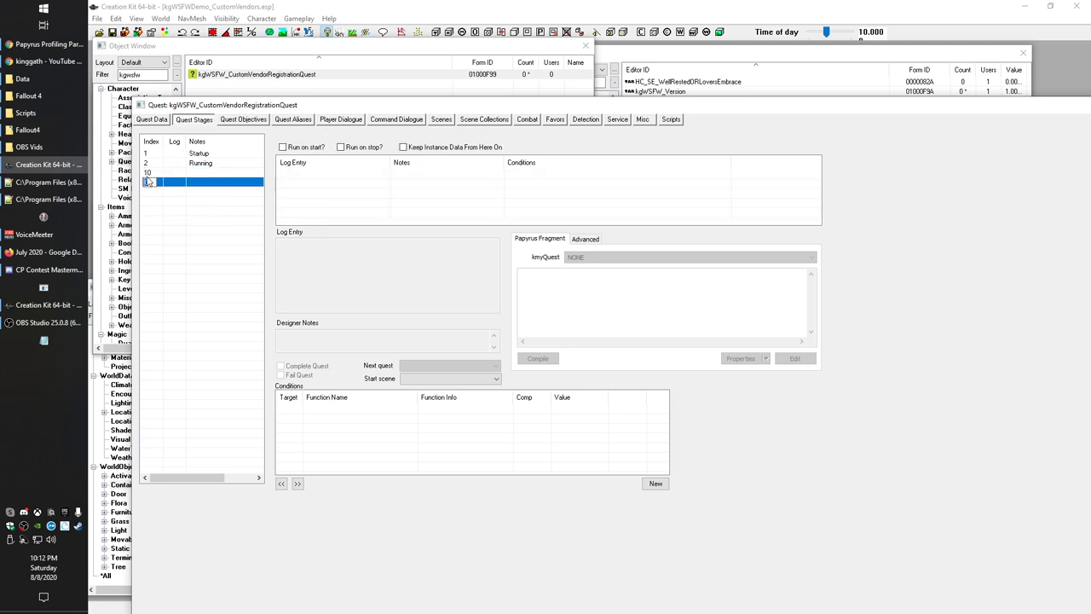
{"action": "type", "text": "20"}
{"action": "key", "text": "Return"}
Review the stages, then delete stages 10 and 20
{"action": "left_click", "coordinate": [148, 153]}
{"action": "left_click", "coordinate": [150, 181]}
{"action": "left_click", "coordinate": [150, 153]}
{"action": "left_click", "coordinate": [152, 162]}
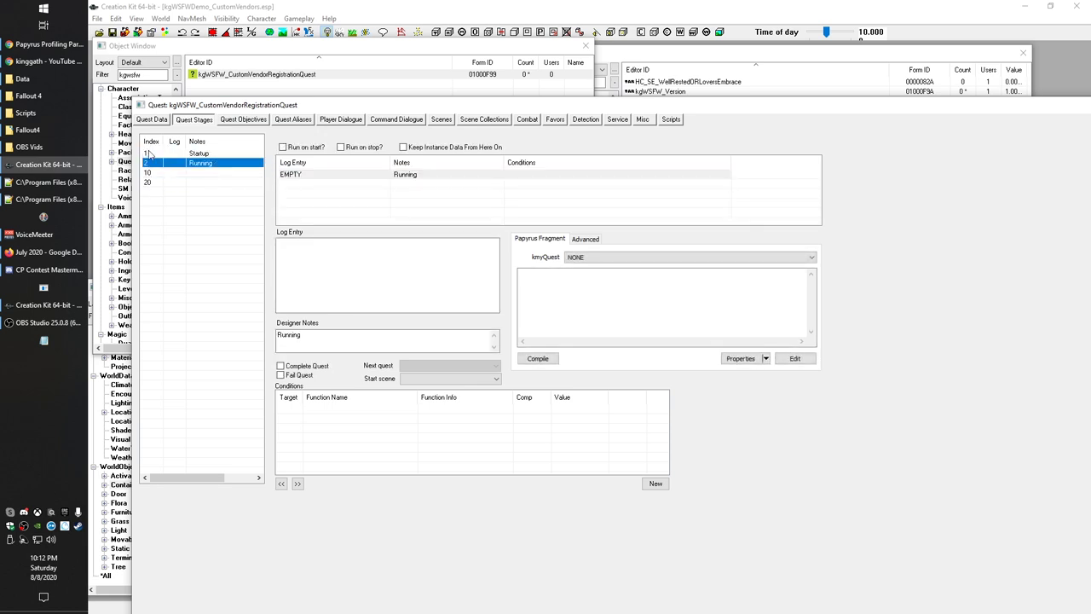
{"action": "left_click", "coordinate": [150, 172]}
{"action": "right_click", "coordinate": [155, 173]}
{"action": "left_click", "coordinate": [178, 192]}
{"action": "right_click", "coordinate": [156, 178]}
{"action": "left_click", "coordinate": [175, 193]}
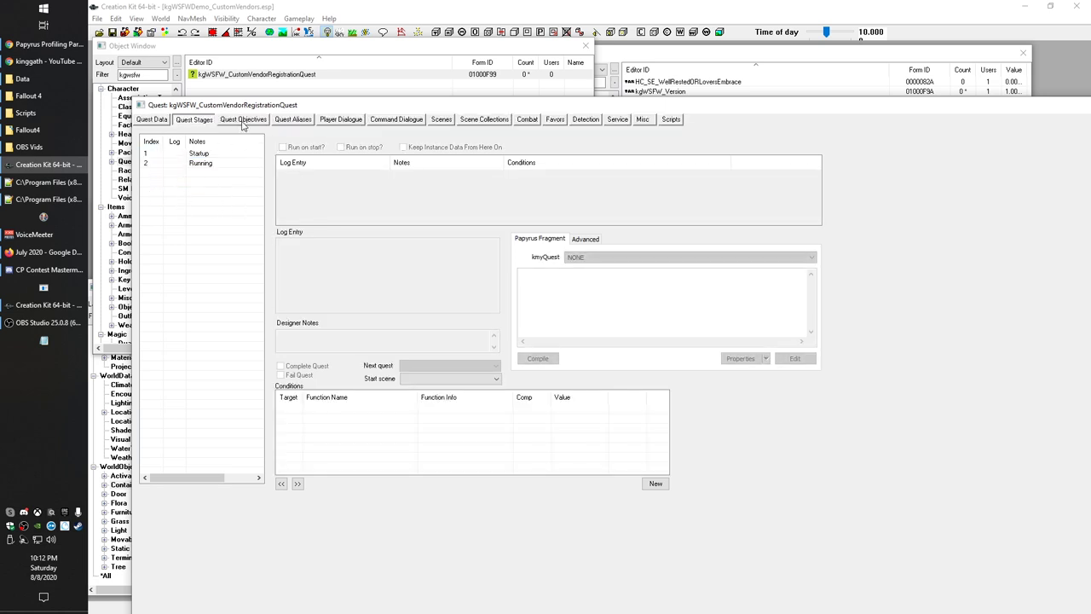
On the Scripts tab, open the Properties of the KGTemplates:CustomVendorRegistrationQuest script
{"action": "left_click", "coordinate": [679, 122]}
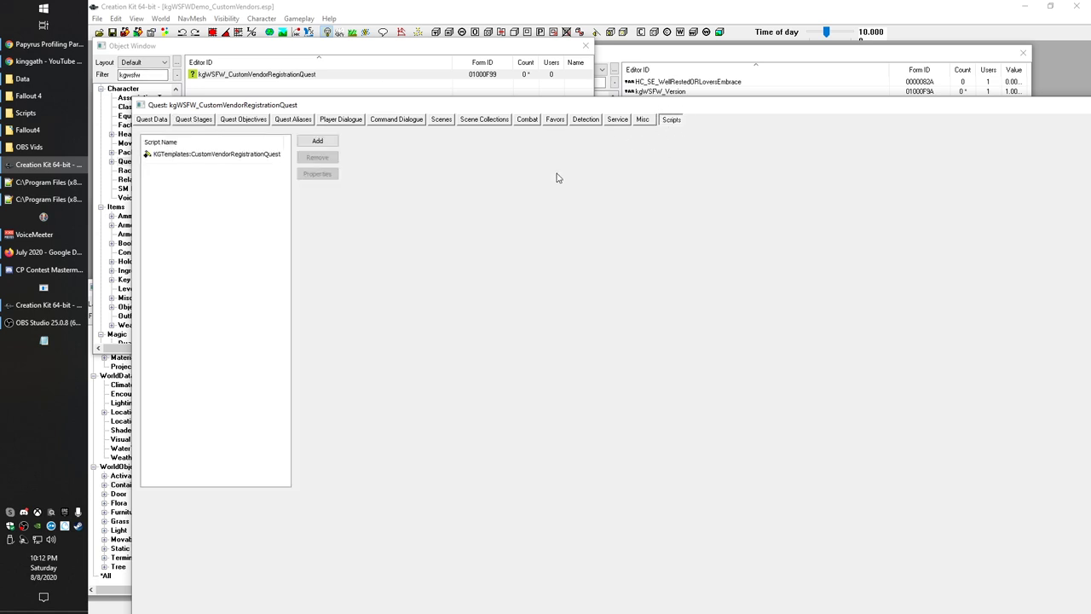
{"action": "left_click", "coordinate": [297, 17]}
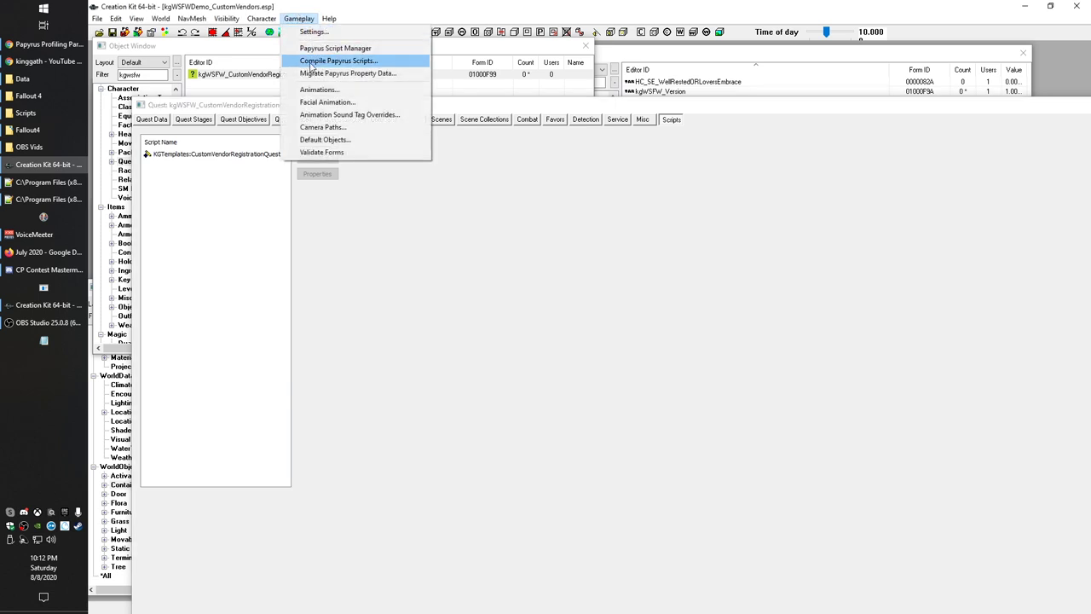
{"action": "left_click", "coordinate": [304, 51]}
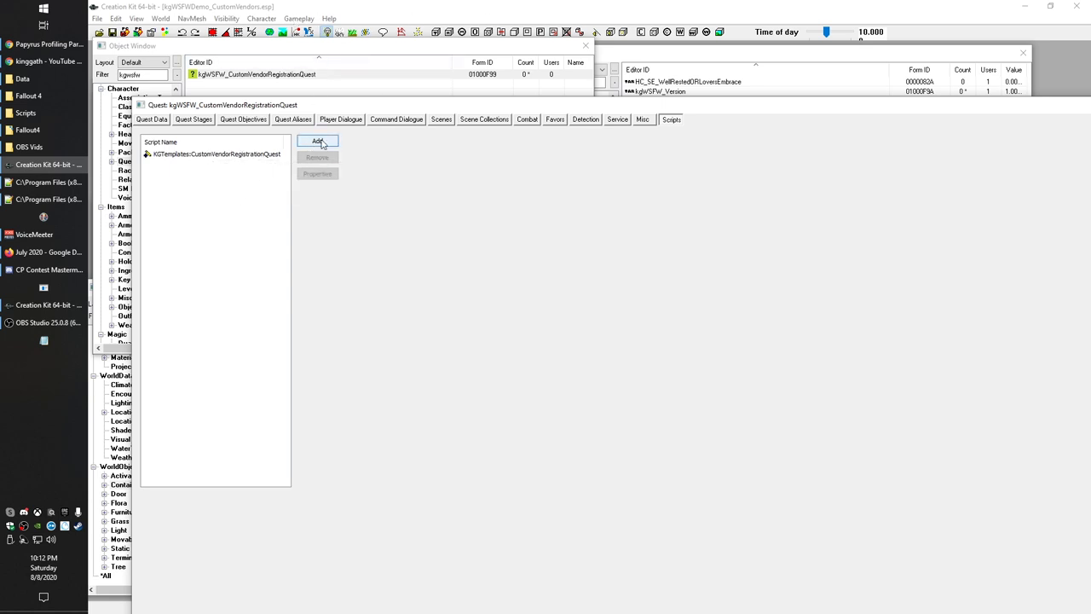
{"action": "left_click", "coordinate": [181, 156]}
{"action": "double_click", "coordinate": [174, 154]}
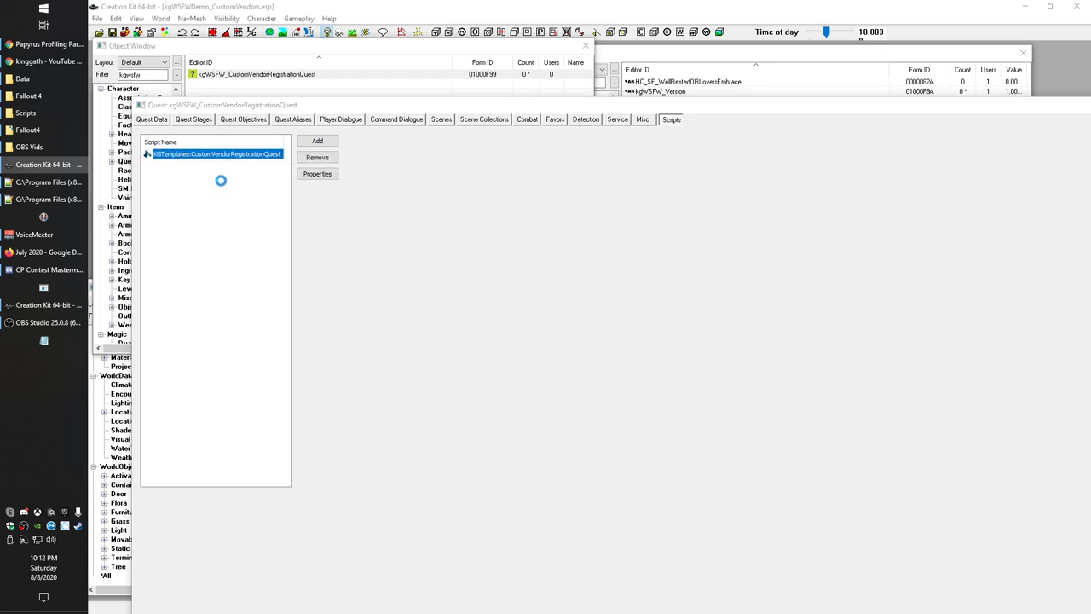
{"action": "left_click_drag", "start_coordinate": [255, 113], "coordinate": [280, 99]}
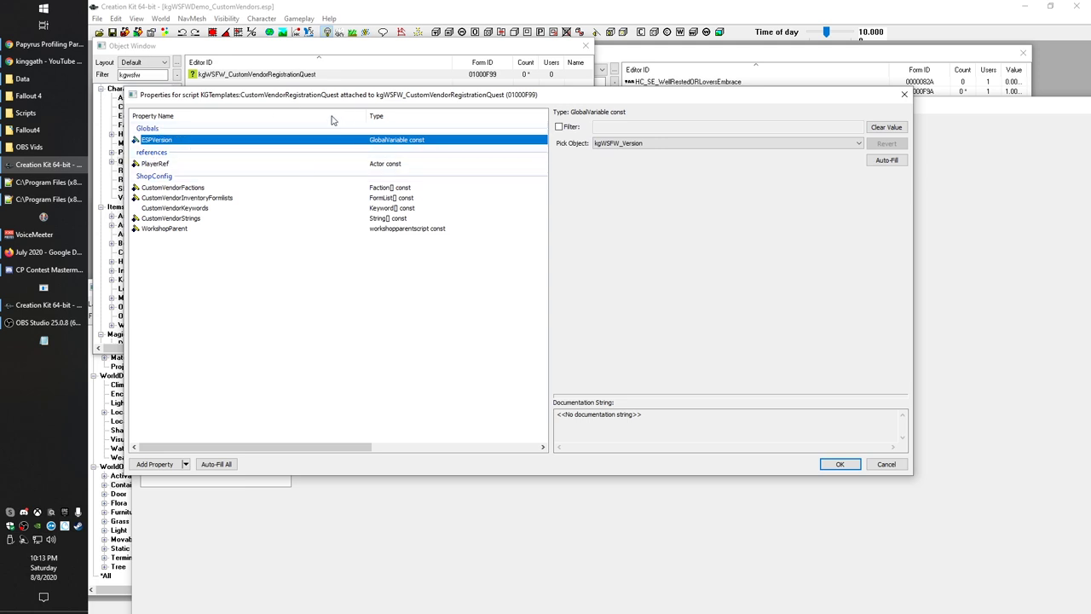
Confirm the kgWSFW_Version global's value is 1.0000 and close its editor
{"action": "left_click", "coordinate": [680, 55]}
{"action": "double_click", "coordinate": [661, 92]}
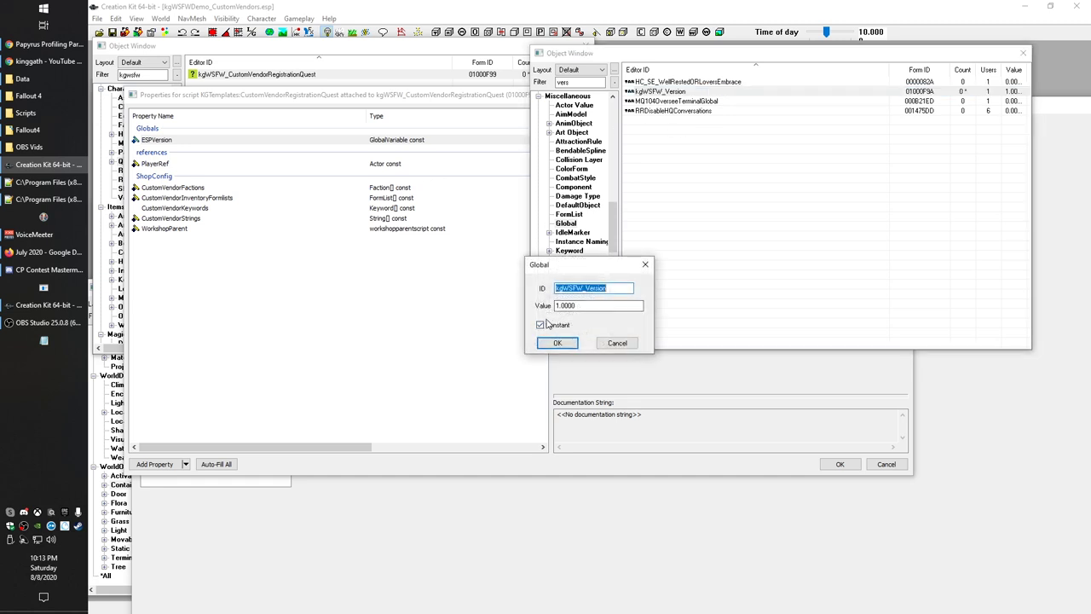
{"action": "double_click", "coordinate": [567, 305]}
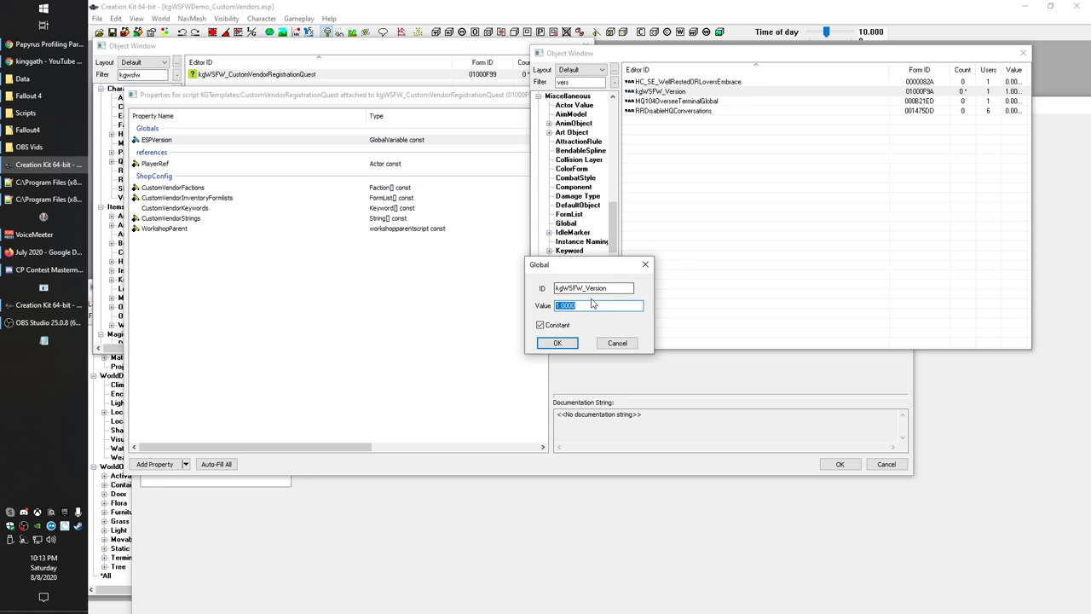
{"action": "left_click_drag", "start_coordinate": [558, 268], "coordinate": [557, 222]}
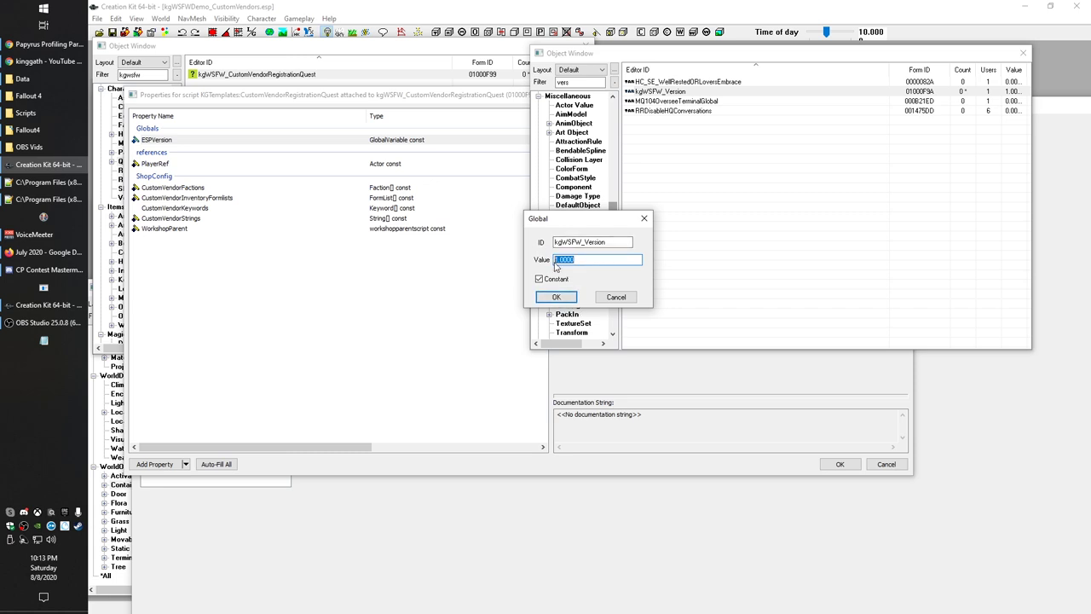
{"action": "left_click", "coordinate": [568, 303]}
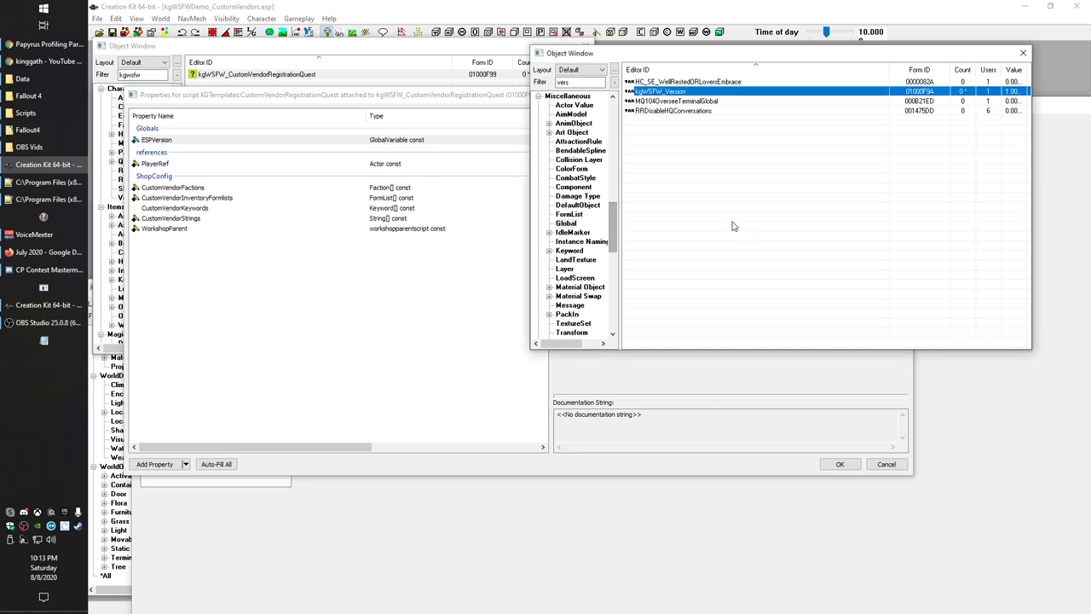
Review the ESPVersion, PlayerRef, WorkshopParent and CustomVendor list properties, then accept them
{"action": "left_click", "coordinate": [231, 138]}
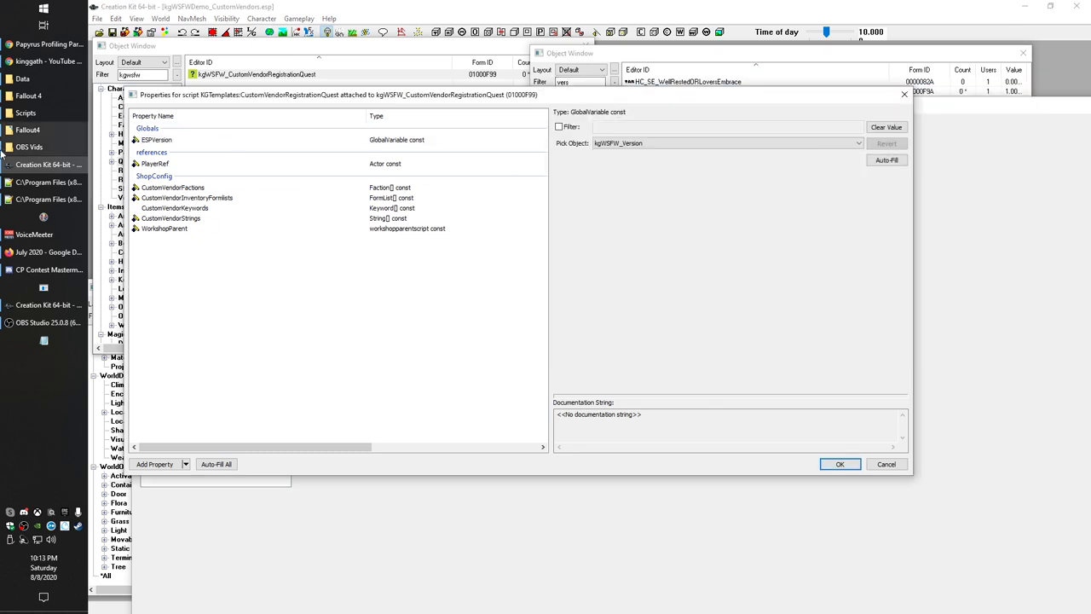
{"action": "left_click", "coordinate": [155, 163]}
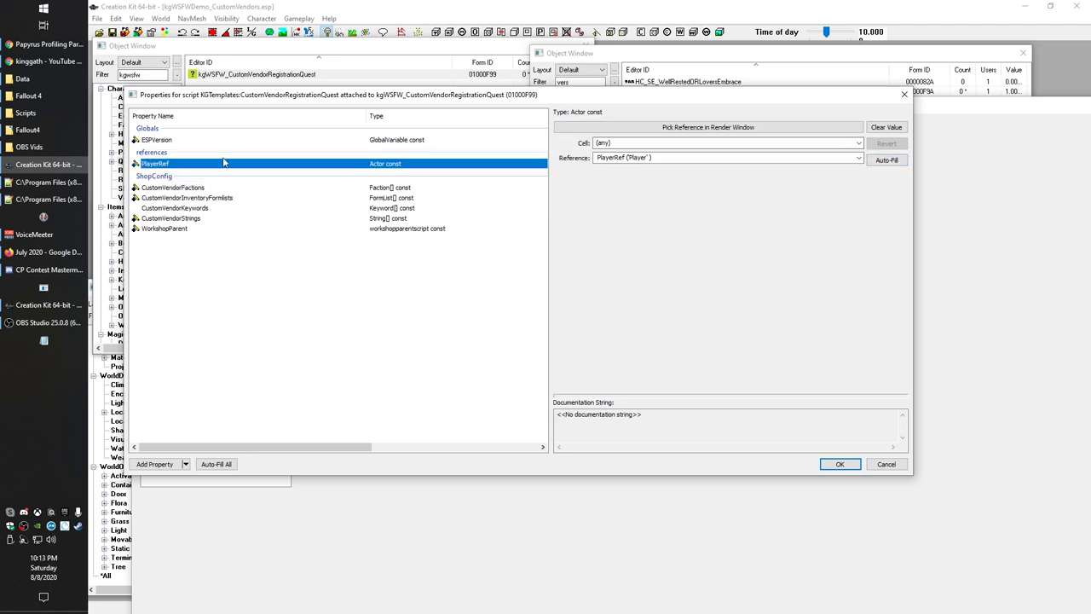
{"action": "left_click", "coordinate": [163, 228]}
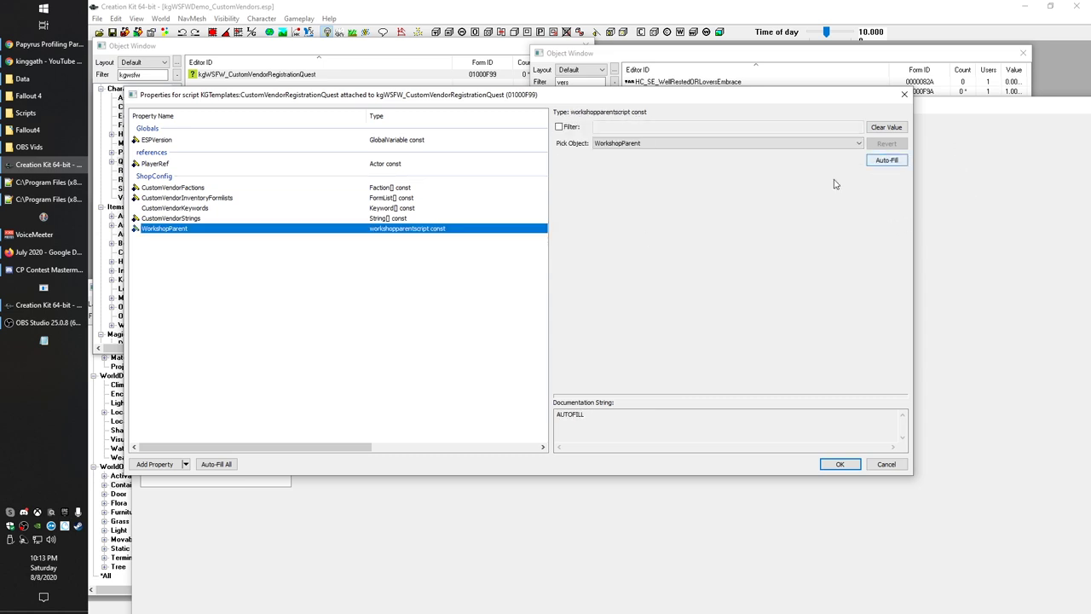
{"action": "left_click", "coordinate": [160, 179]}
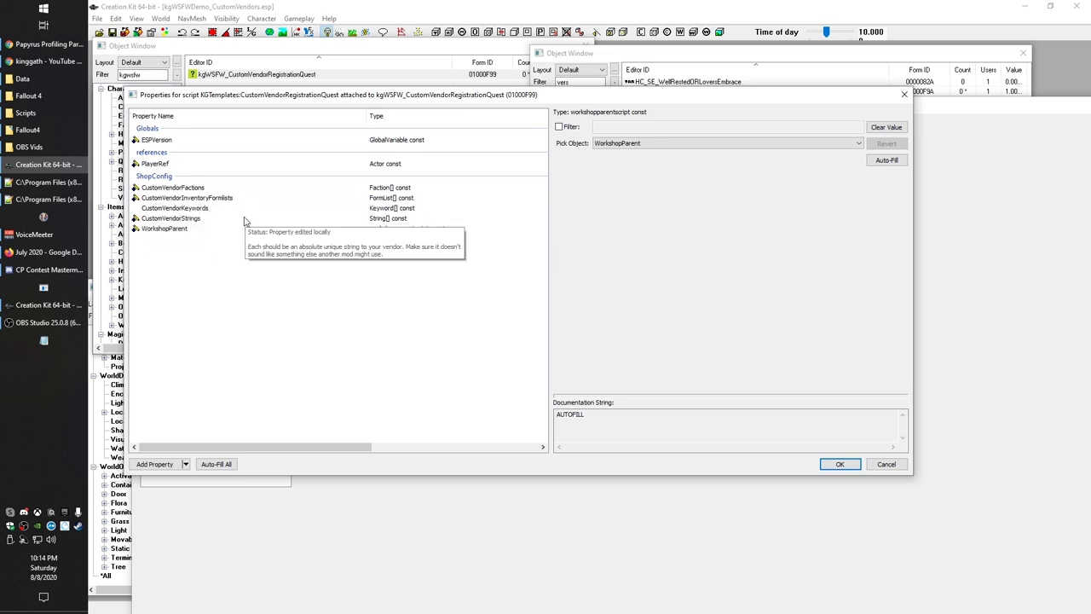
{"action": "left_click", "coordinate": [190, 208]}
{"action": "left_click", "coordinate": [193, 209]}
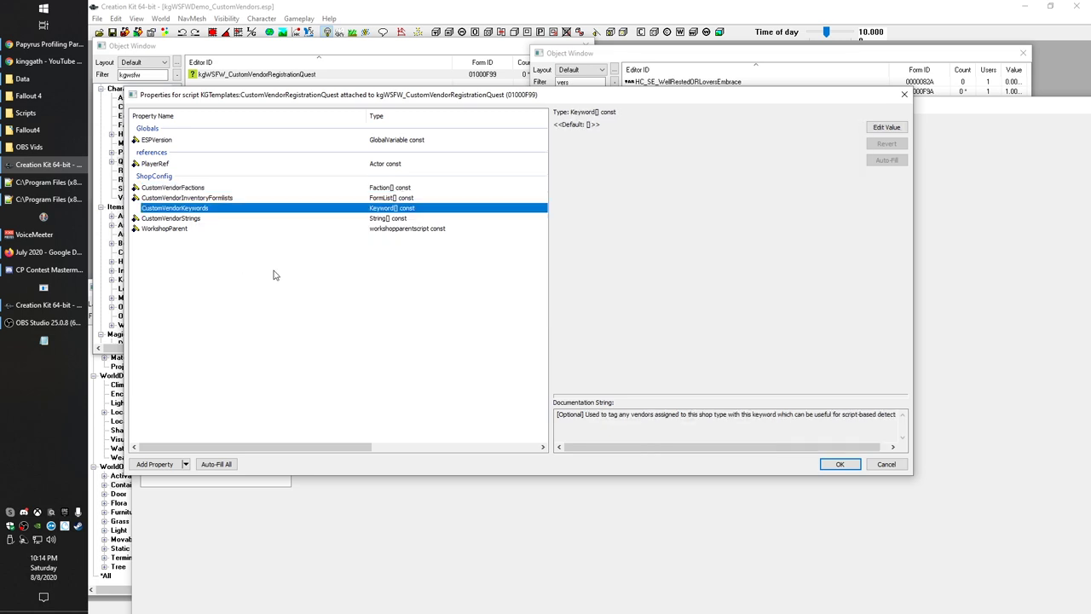
{"action": "left_click", "coordinate": [179, 218]}
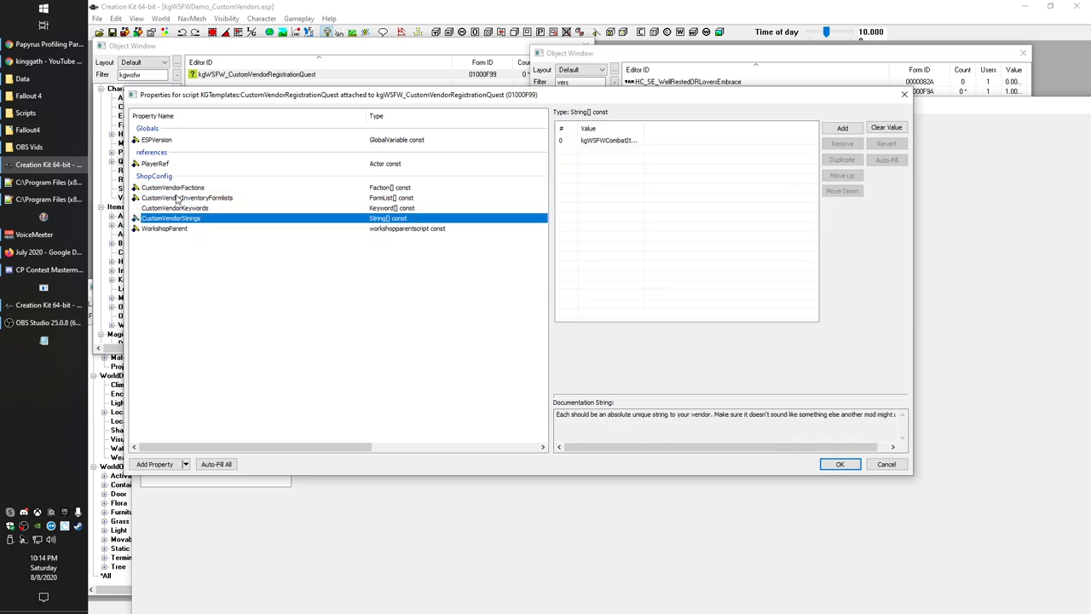
{"action": "left_click", "coordinate": [180, 198]}
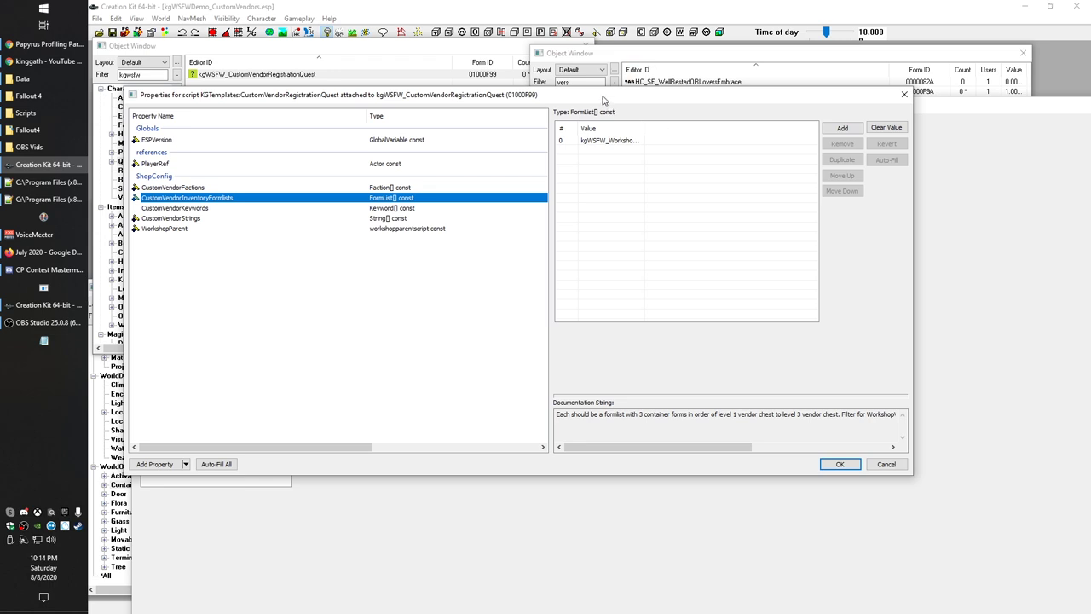
{"action": "left_click_drag", "start_coordinate": [605, 97], "coordinate": [620, 59]}
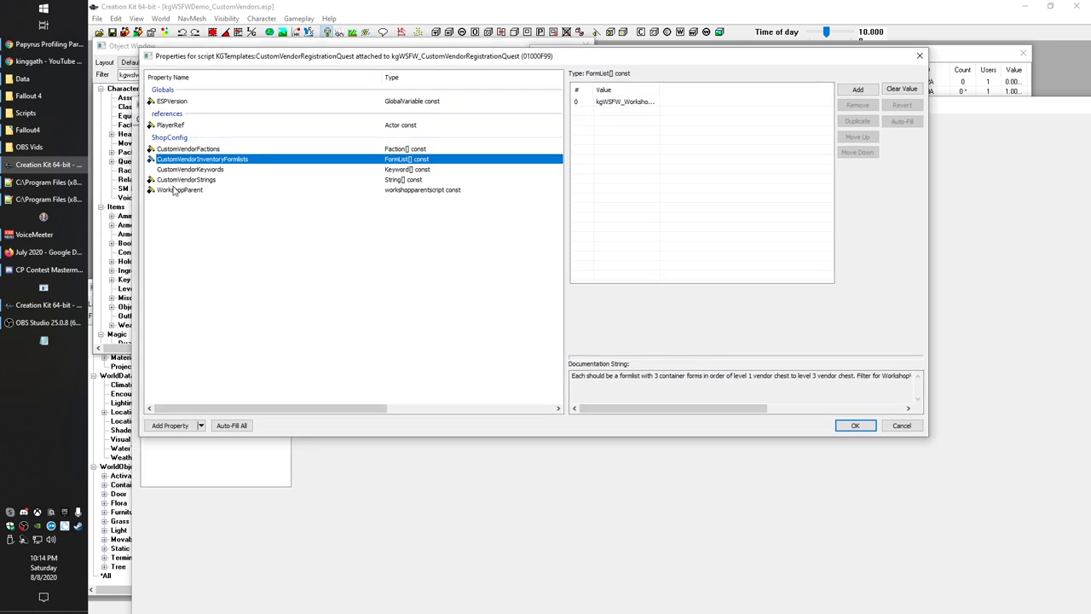
{"action": "left_click", "coordinate": [175, 191]}
{"action": "left_click", "coordinate": [171, 125]}
{"action": "left_click", "coordinate": [855, 426]}
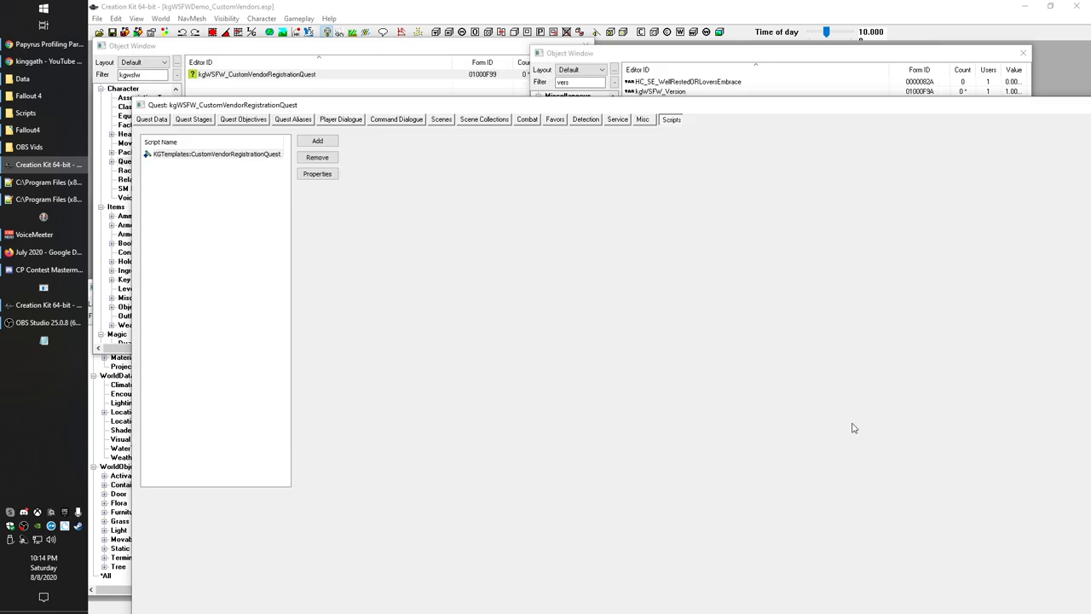
Close the vendor registration quest with OK, keeping its changes
{"action": "left_click_drag", "start_coordinate": [816, 113], "coordinate": [796, 76]}
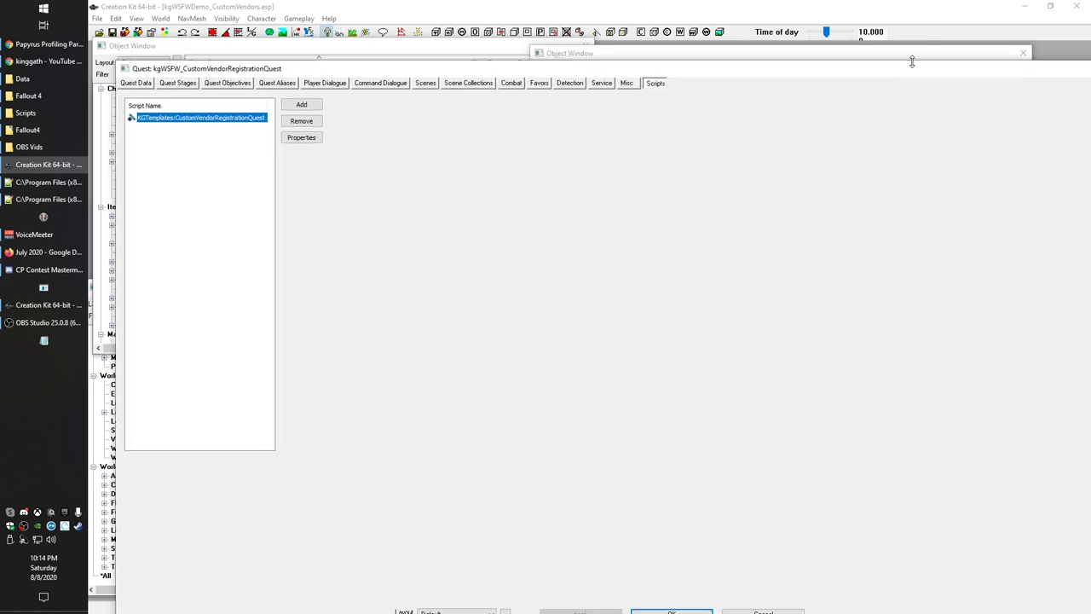
{"action": "left_click_drag", "start_coordinate": [919, 70], "coordinate": [899, 47]}
{"action": "left_click", "coordinate": [653, 586]}
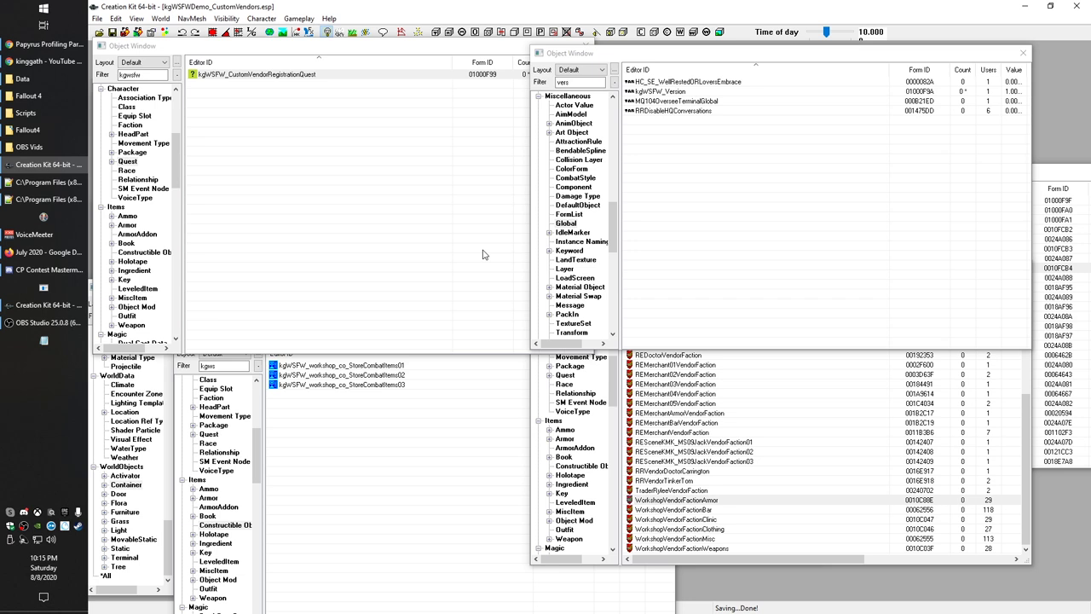
Review the WorkshopVendorFaction Bar, Clinic, Clothing and Misc entries
{"action": "left_click", "coordinate": [632, 556]}
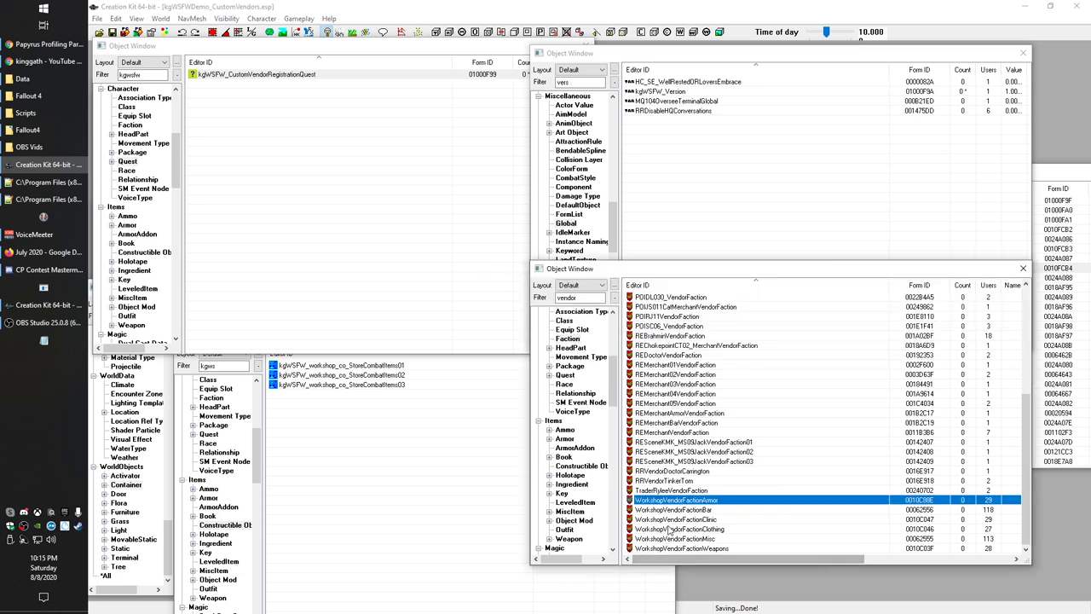
{"action": "left_click", "coordinate": [714, 510]}
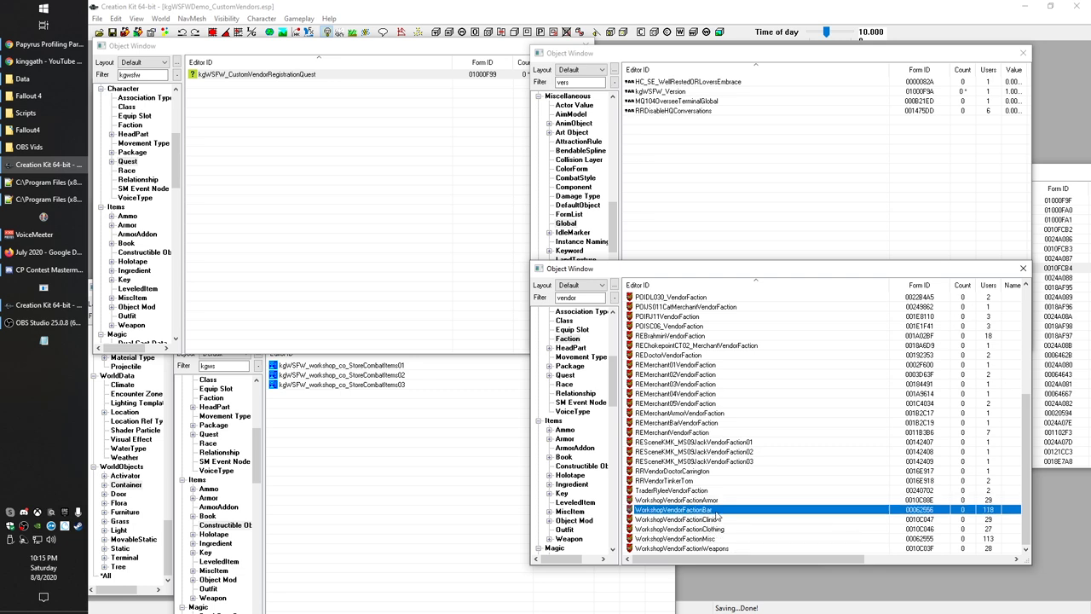
{"action": "left_click", "coordinate": [720, 519]}
{"action": "left_click", "coordinate": [724, 537]}
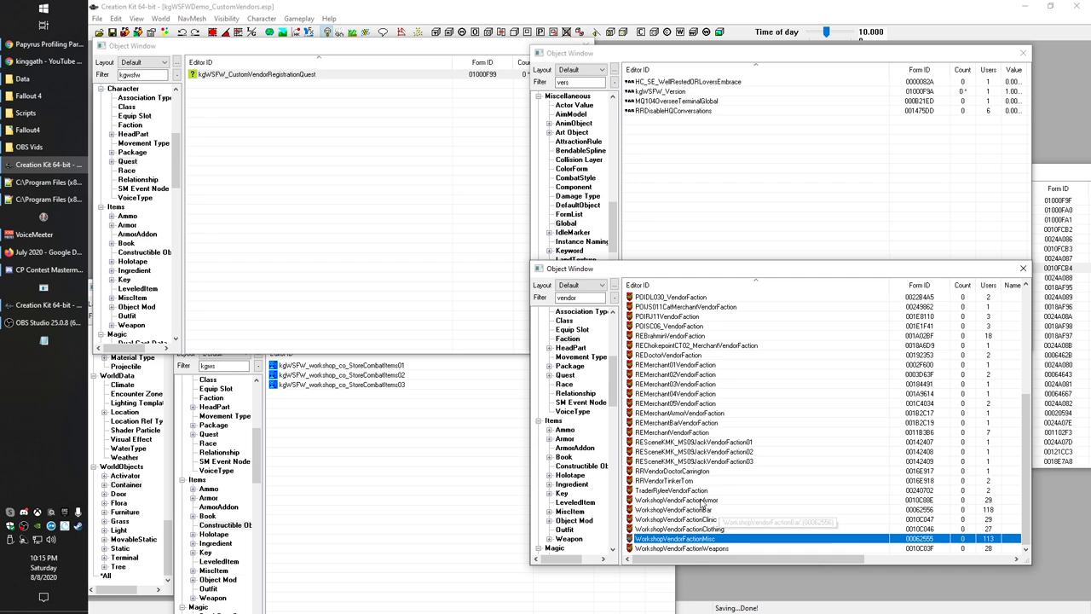
{"action": "left_click", "coordinate": [703, 509]}
{"action": "left_click", "coordinate": [707, 519]}
{"action": "left_click", "coordinate": [712, 528]}
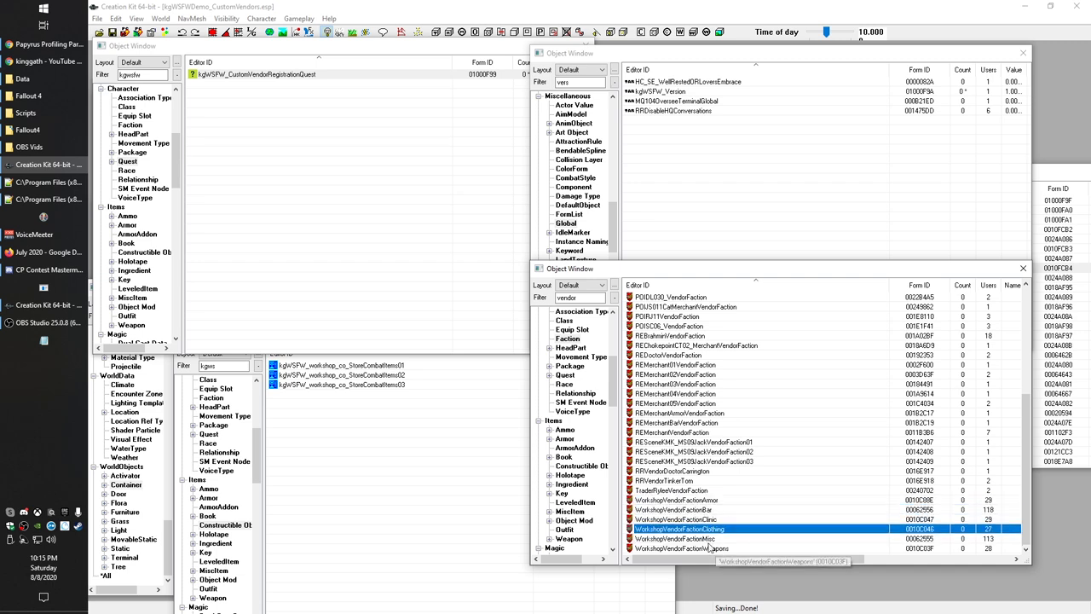
{"action": "left_click", "coordinate": [710, 539]}
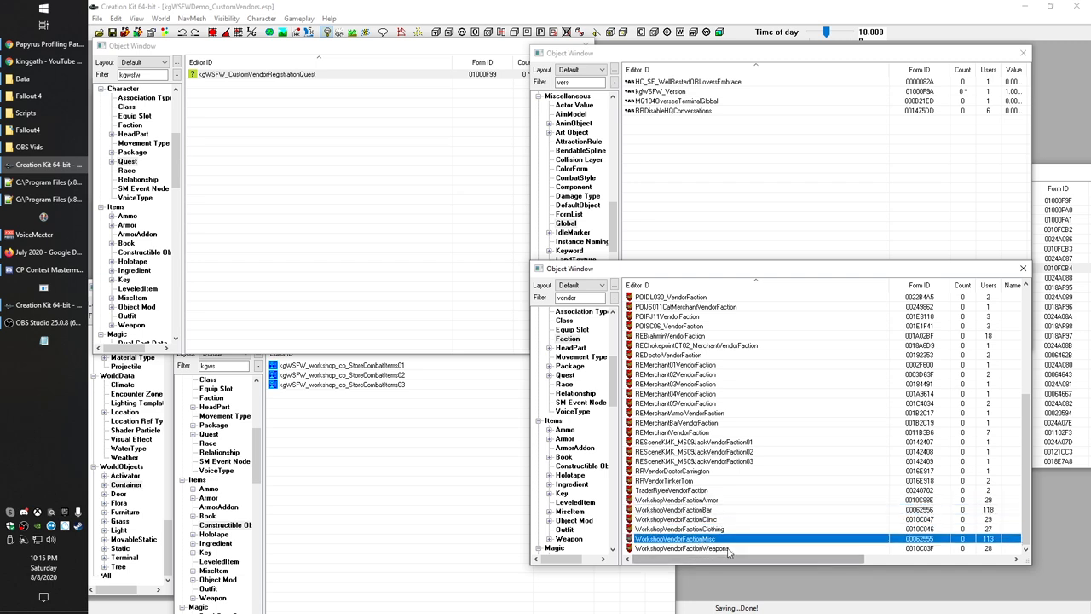
Check the Weapons and Armor factions, then show the kgWSFW_workshop_co_StoreCombatItems records
{"action": "left_click", "coordinate": [714, 550]}
{"action": "left_click", "coordinate": [704, 528]}
{"action": "left_click", "coordinate": [702, 518]}
{"action": "left_click", "coordinate": [697, 508]}
{"action": "left_click", "coordinate": [689, 499]}
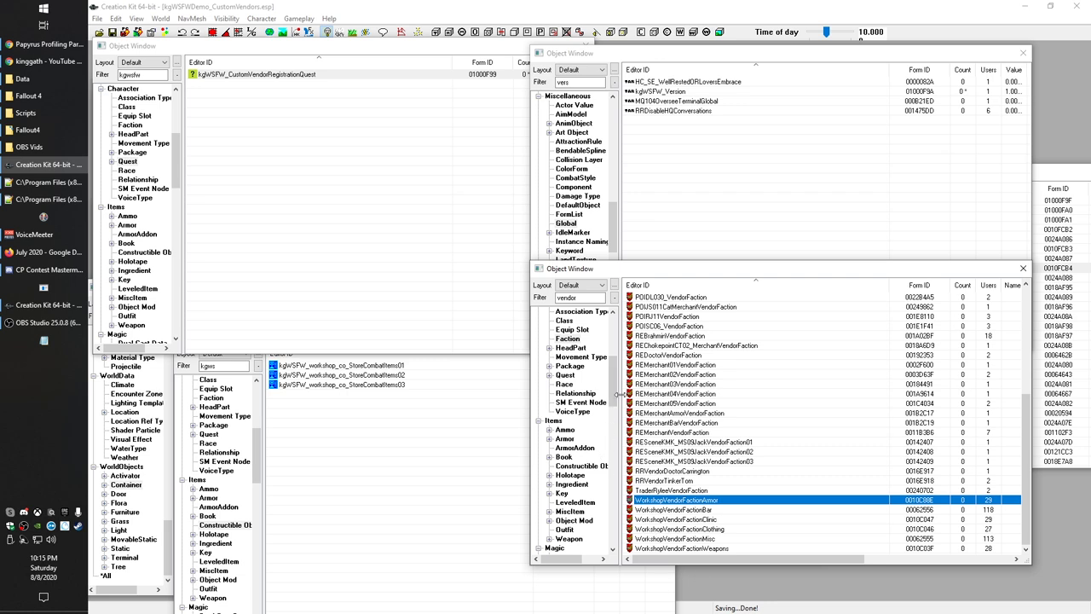
{"action": "left_click", "coordinate": [306, 497]}
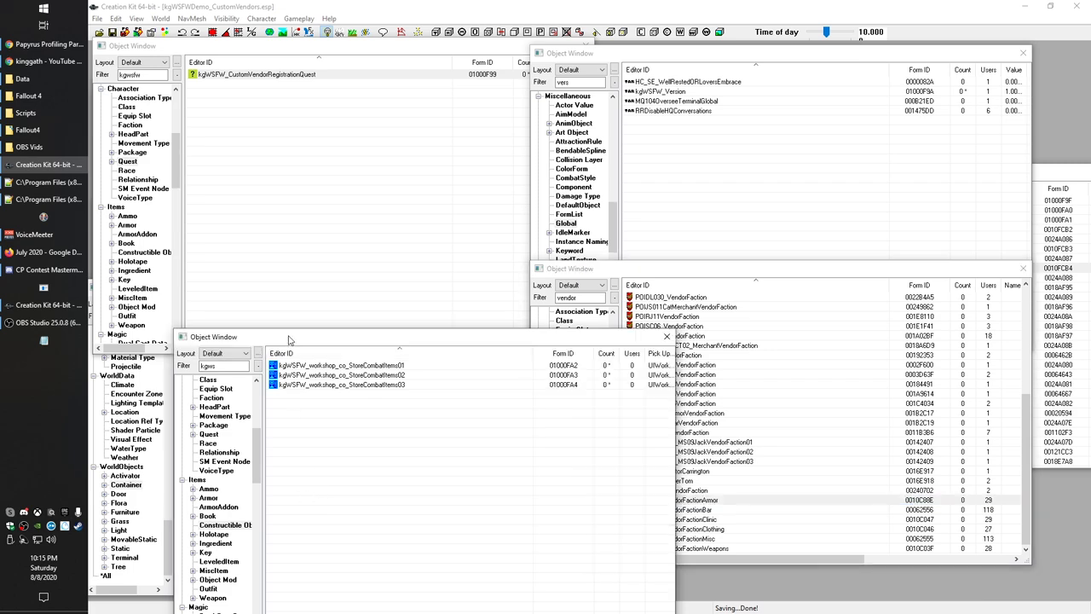
Filter the other Object Window by 'workshopvendorchest' to list the vendor chest containers
{"action": "left_click_drag", "start_coordinate": [291, 341], "coordinate": [554, 321]}
{"action": "left_click", "coordinate": [258, 471]}
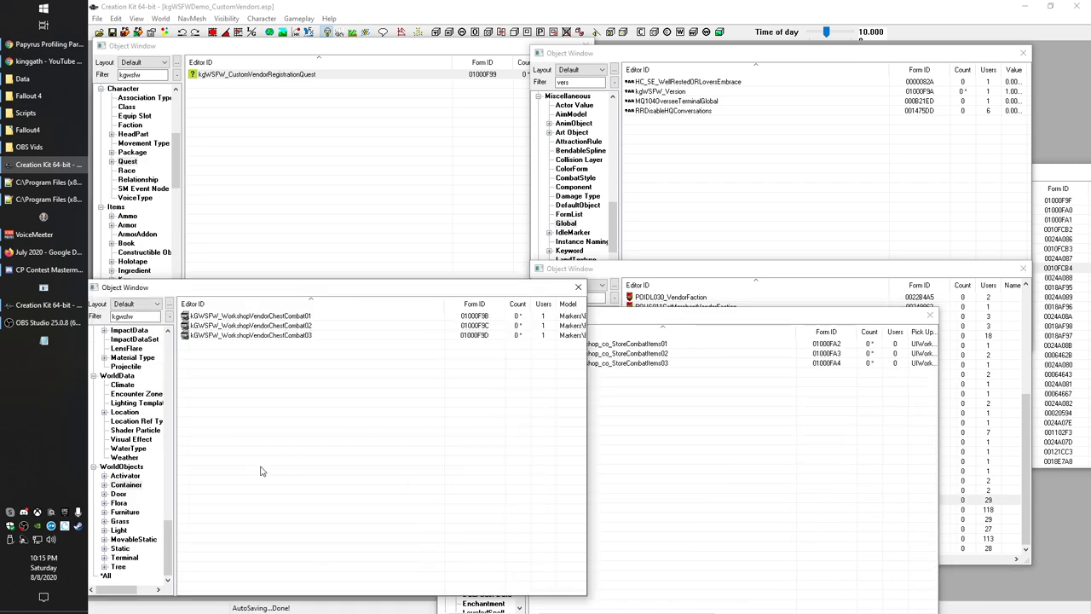
{"action": "double_click", "coordinate": [139, 317]}
{"action": "type", "text": "workshopvend"}
{"action": "type", "text": "orchest"}
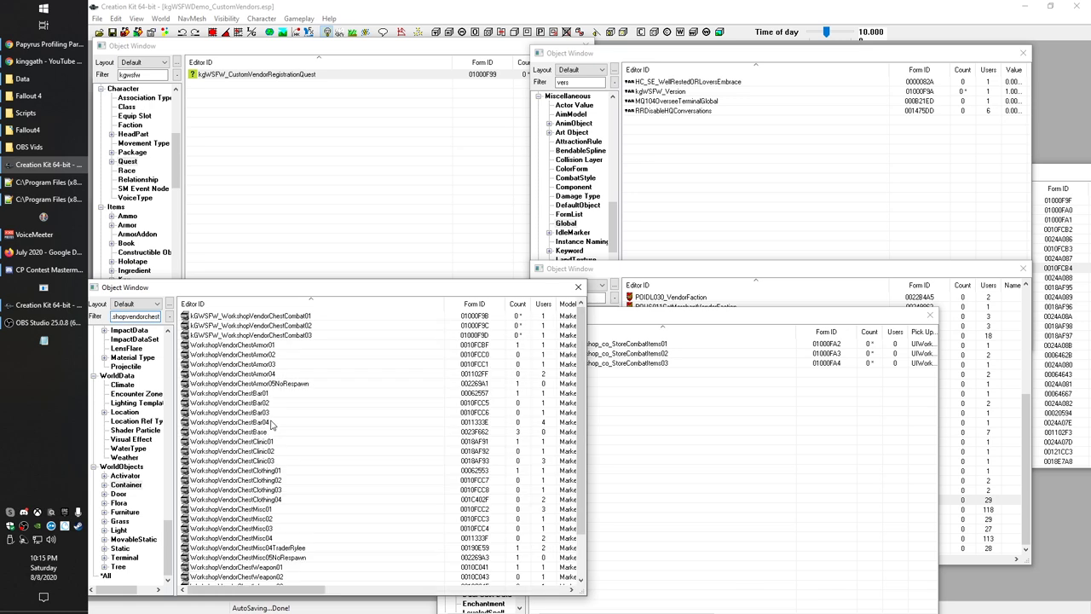